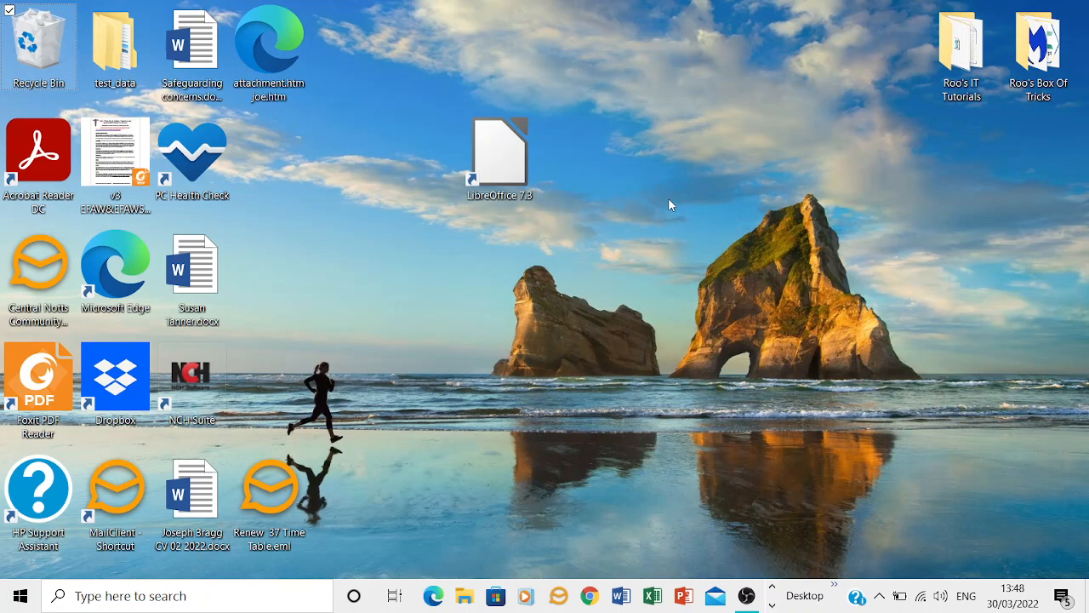
Switch to the running "windows 10 Again" virtual machine in VirtualBox and put it in full-screen mode
{"action": "key", "text": "alt+Tab"}
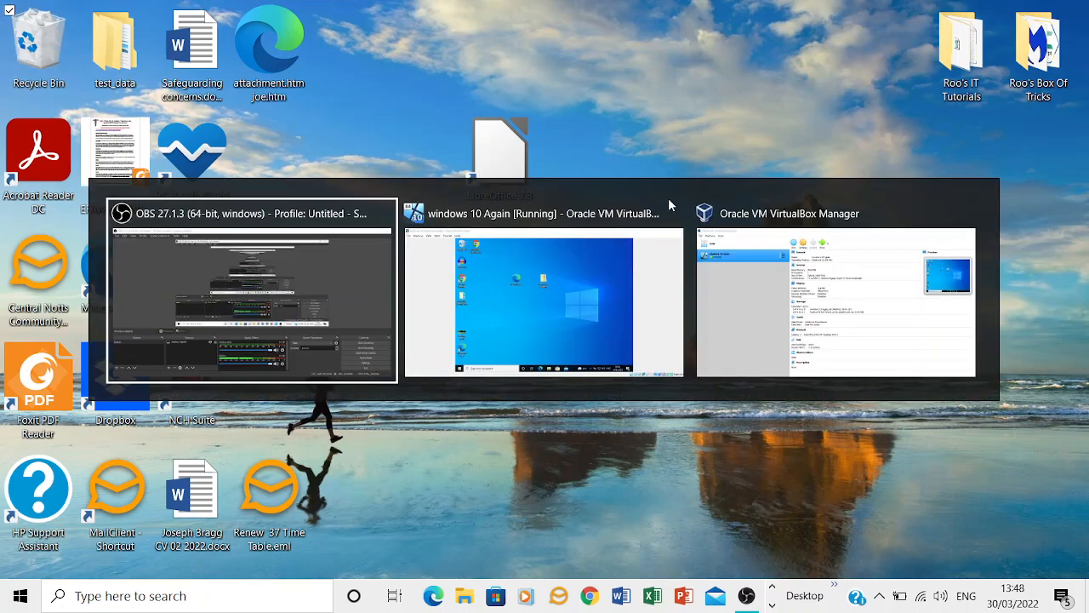
{"action": "key", "text": "alt+Tab"}
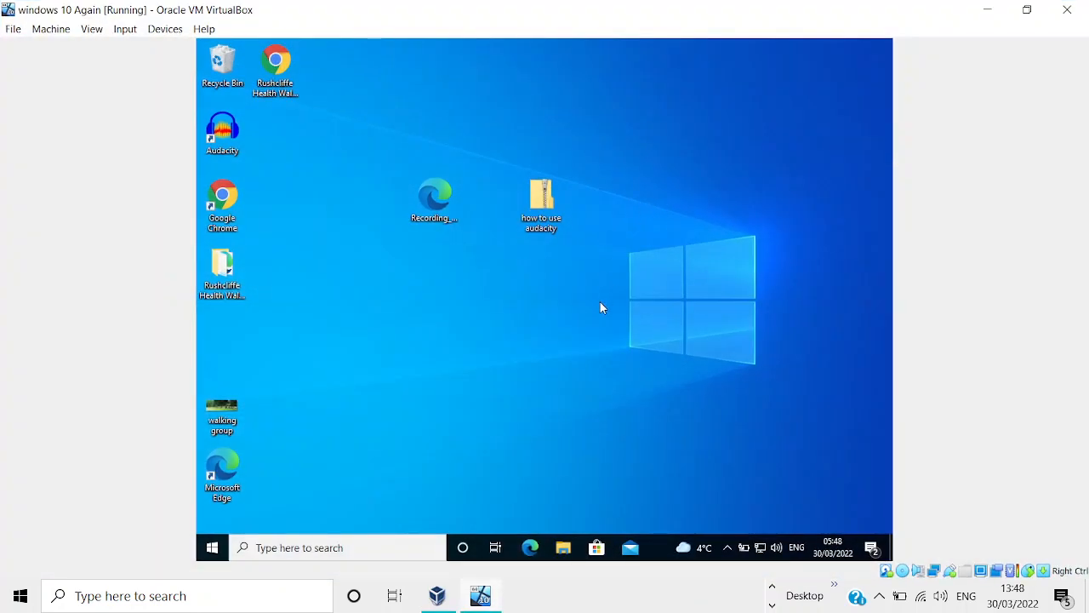
{"action": "key", "text": "ctrl+f"}
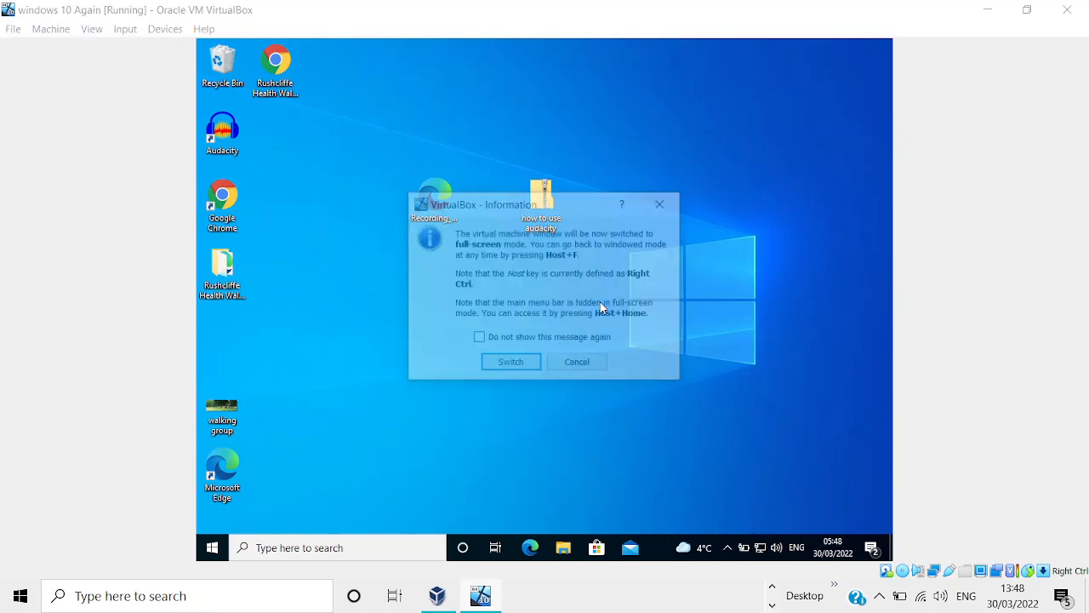
{"action": "key", "text": "Return"}
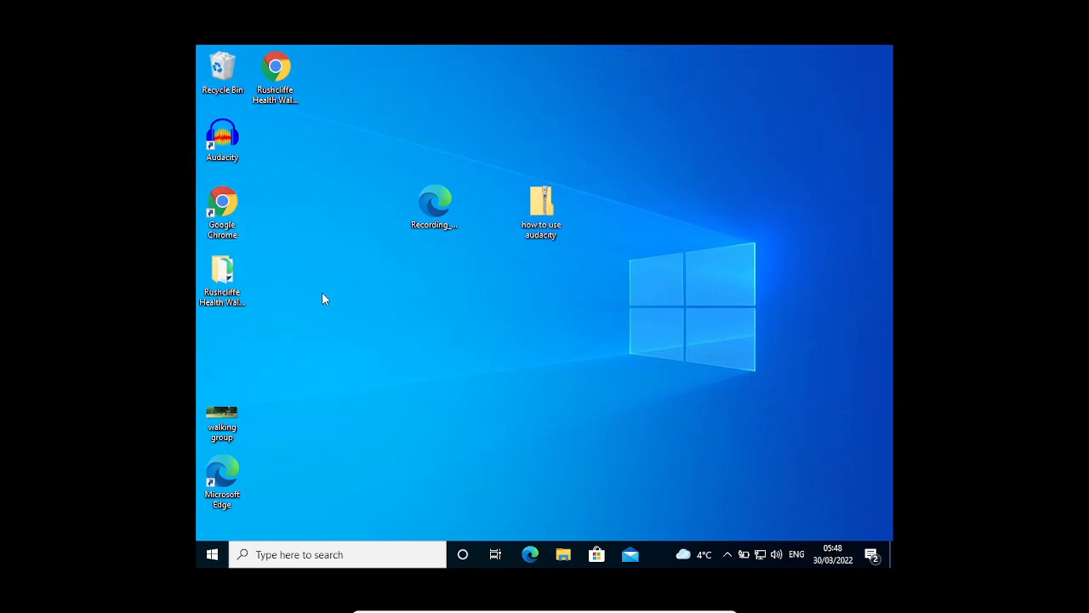
Open Google Chrome, search for "libre office" and go to the official LibreOffice download page
{"action": "double_click", "coordinate": [223, 209]}
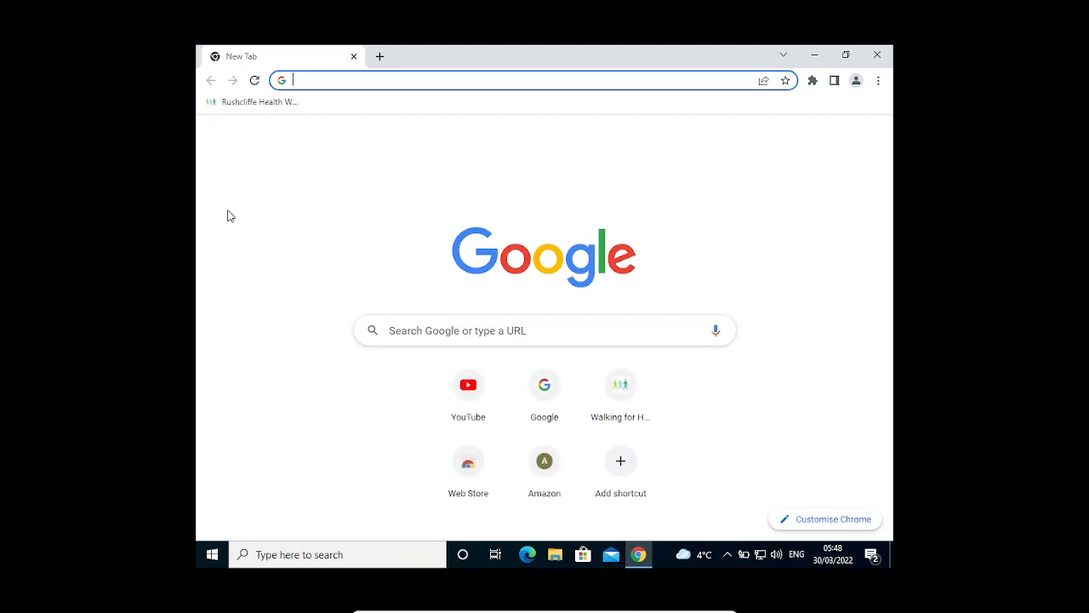
{"action": "type", "text": "libr"}
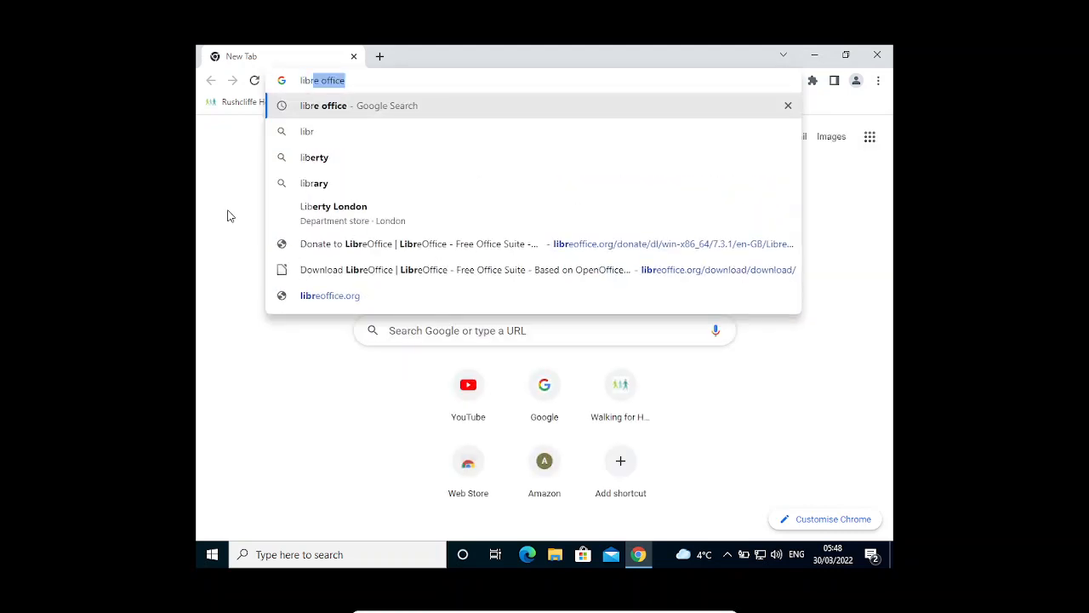
{"action": "type", "text": "e"}
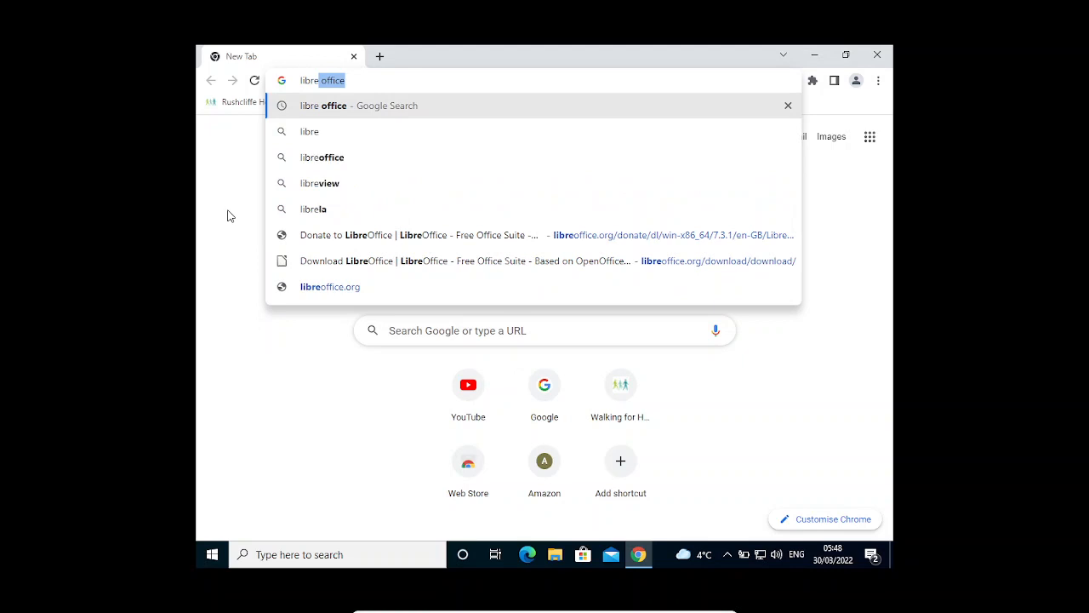
{"action": "key", "text": "Return"}
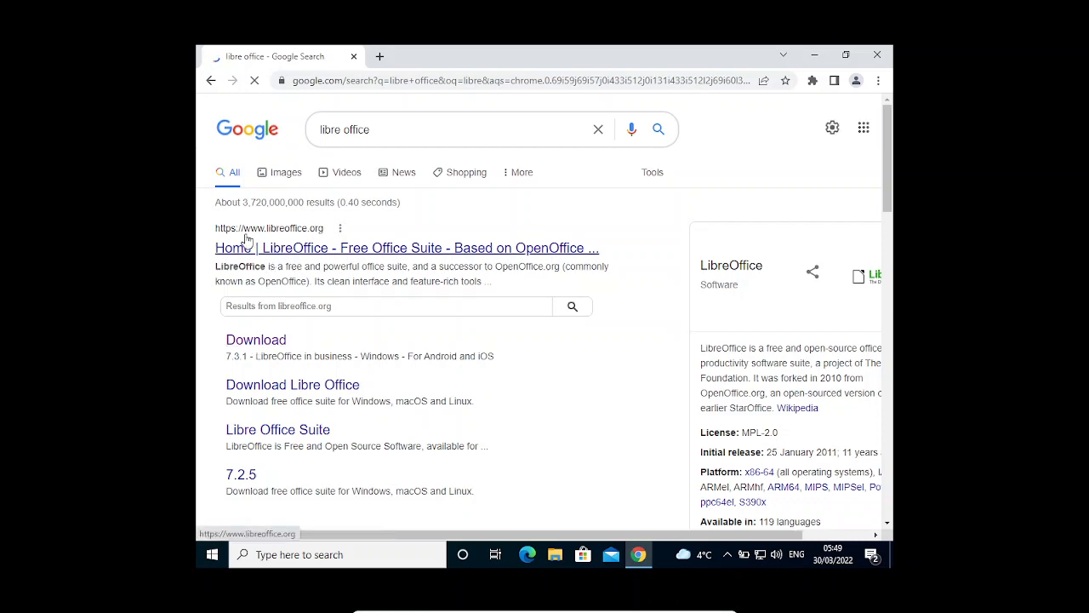
{"action": "left_click", "coordinate": [245, 342]}
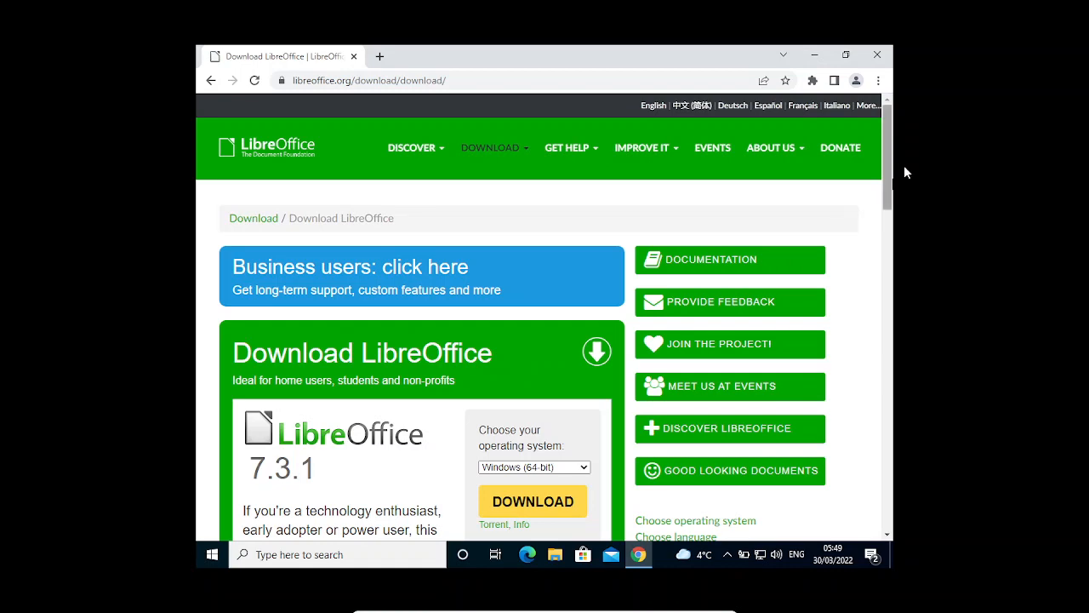
Start downloading LibreOffice 7.3.1 for Windows (64-bit) and minimize the browser
{"action": "left_click_drag", "start_coordinate": [891, 173], "coordinate": [888, 213]}
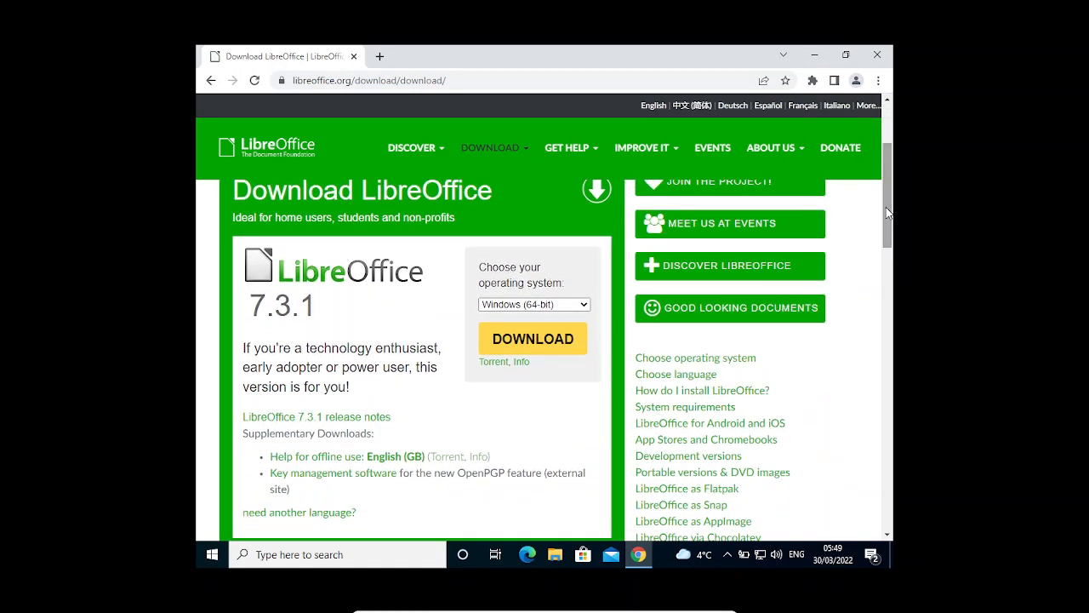
{"action": "left_click", "coordinate": [496, 339]}
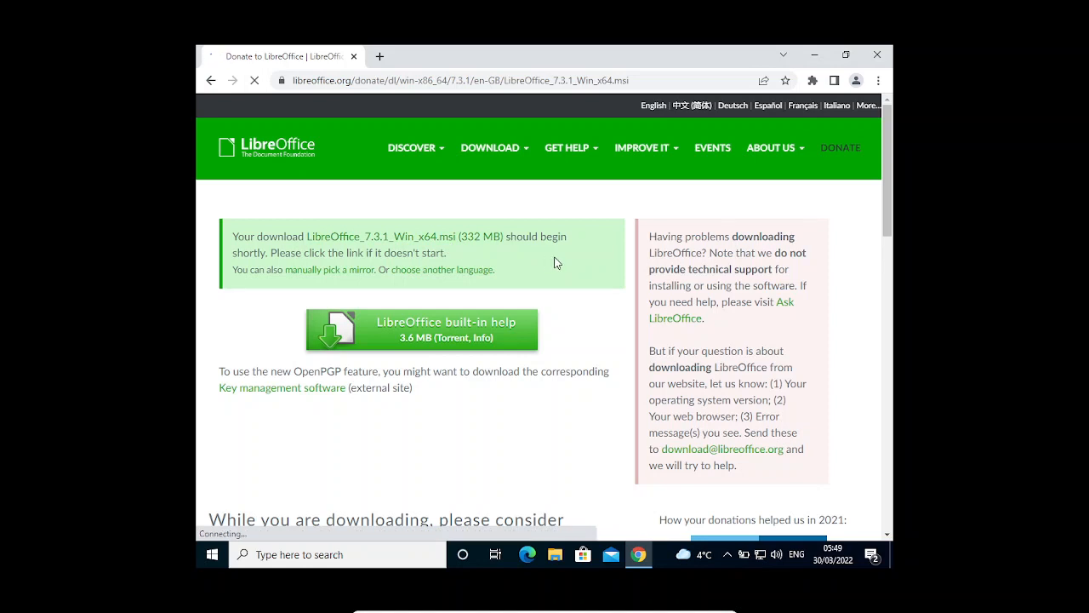
{"action": "left_click", "coordinate": [817, 56]}
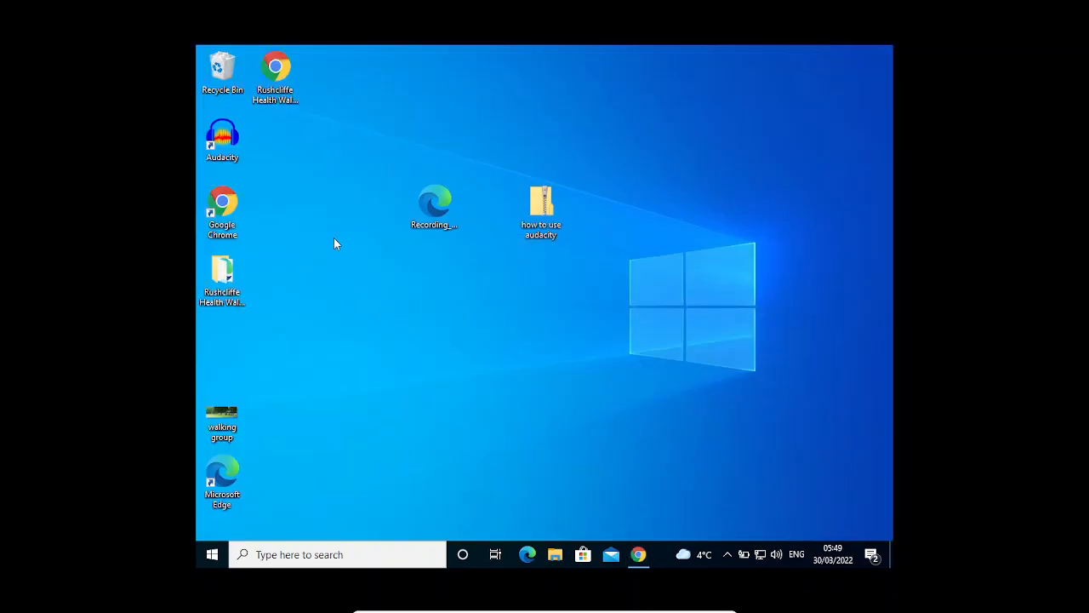
Bring Chrome back, show its download history and run the LibreOffice_7.3.1_Win_x64.msi installer
{"action": "double_click", "coordinate": [226, 214]}
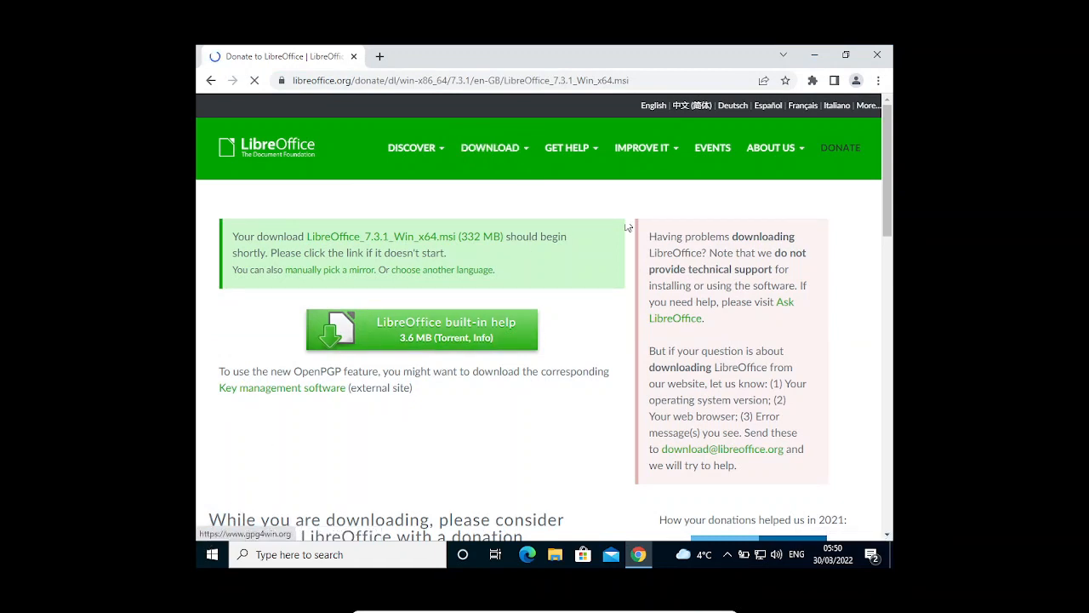
{"action": "left_click", "coordinate": [877, 81]}
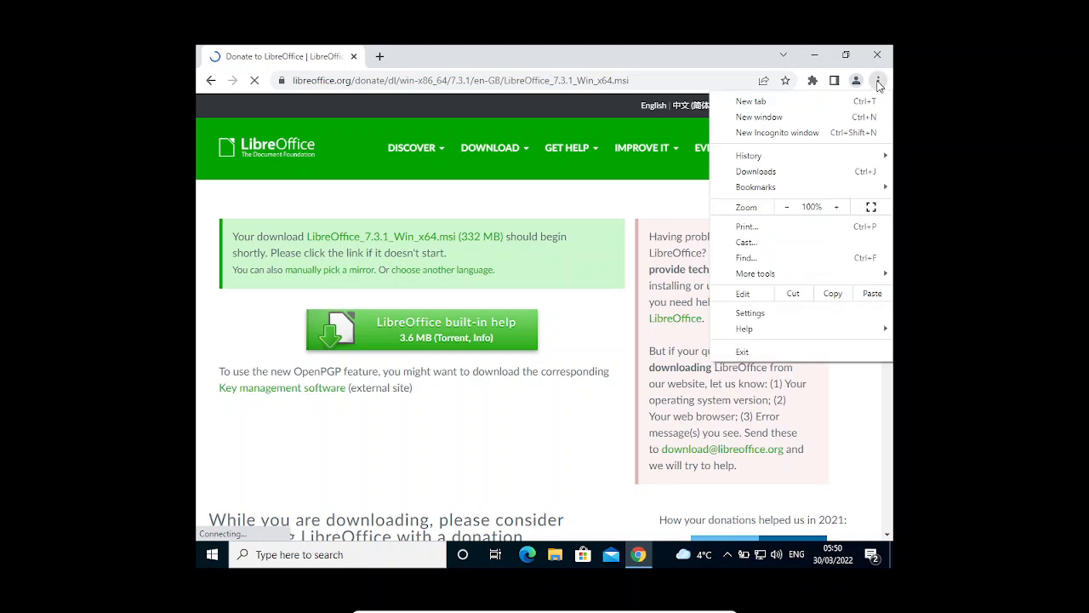
{"action": "left_click", "coordinate": [810, 171]}
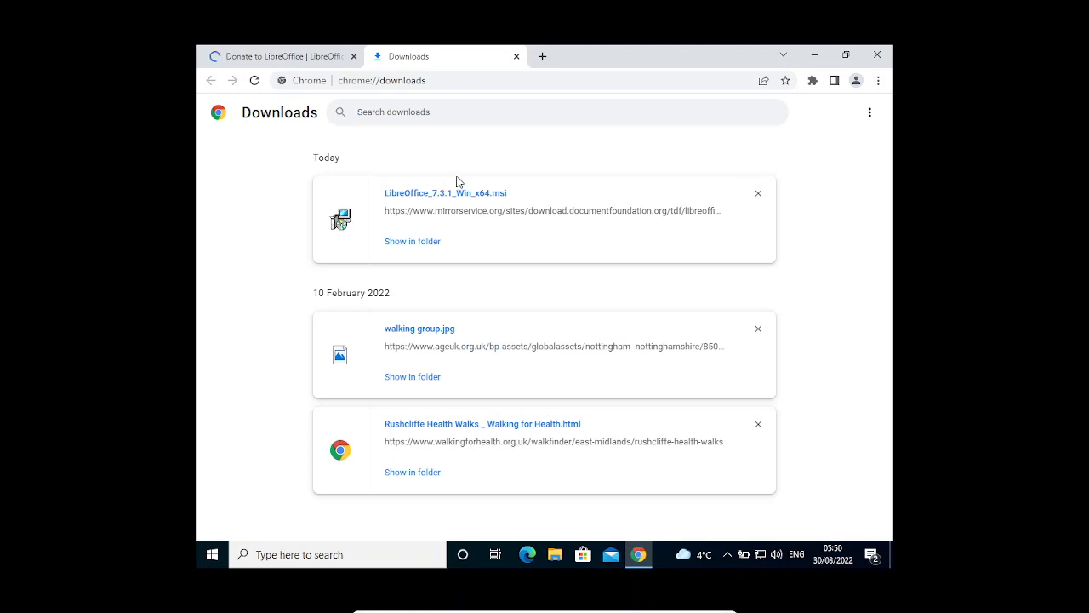
{"action": "left_click", "coordinate": [415, 196]}
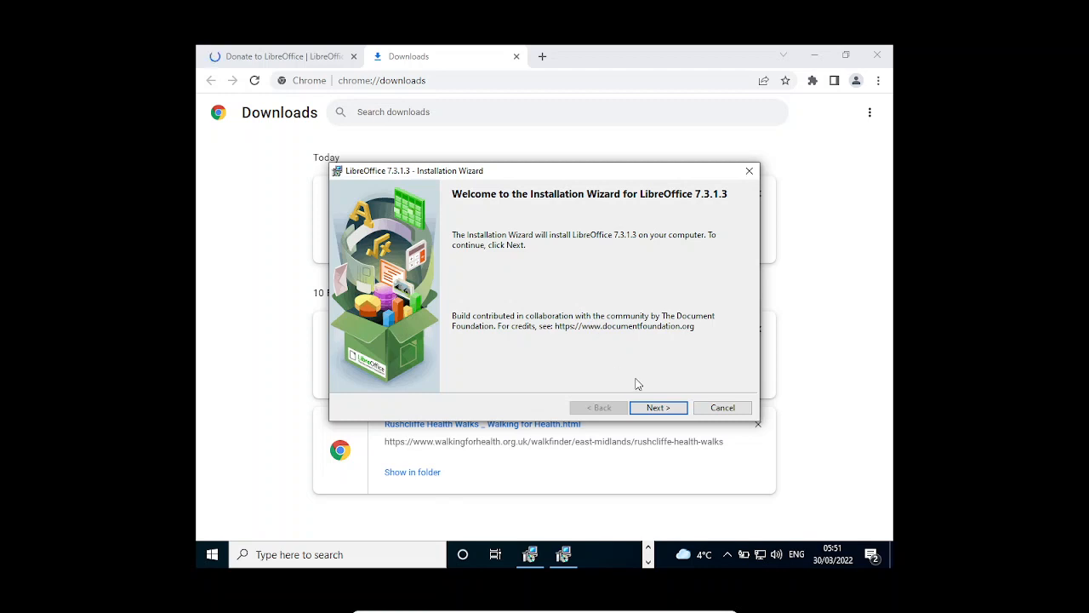
Review the Custom setup features, but start installing LibreOffice 7.3.1.3 with the Typical setup type and a desktop shortcut
{"action": "left_click", "coordinate": [660, 407]}
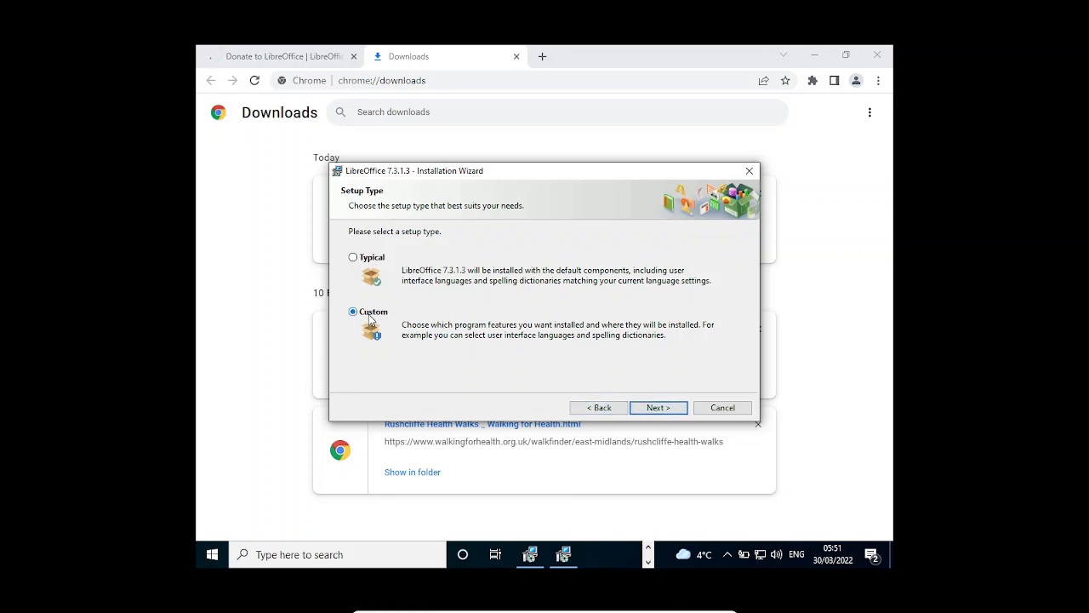
{"action": "left_click", "coordinate": [658, 407]}
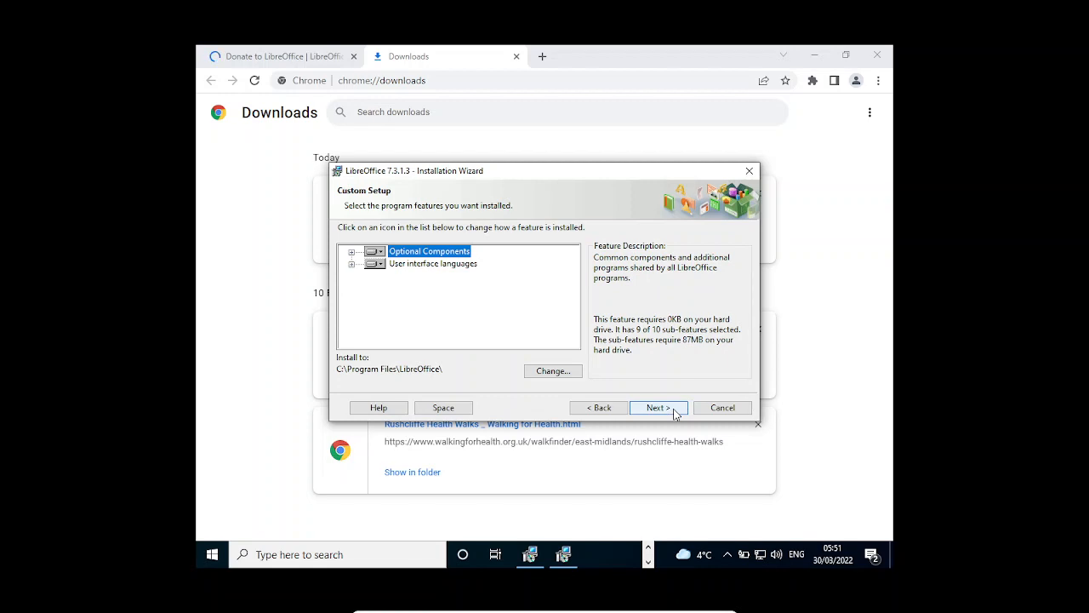
{"action": "left_click", "coordinate": [621, 413]}
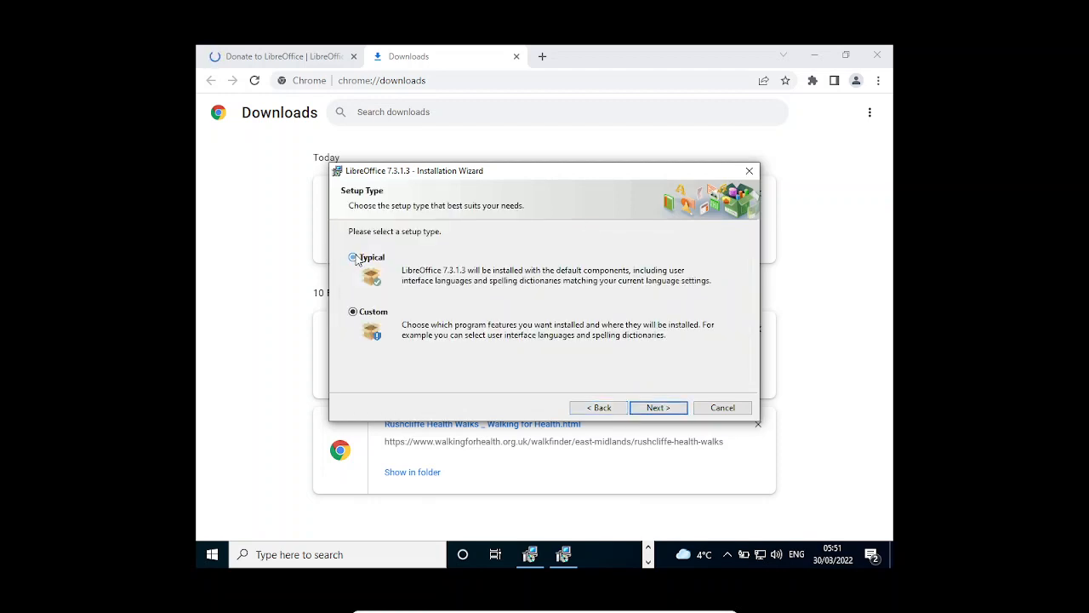
{"action": "left_click", "coordinate": [354, 258]}
{"action": "left_click", "coordinate": [647, 408]}
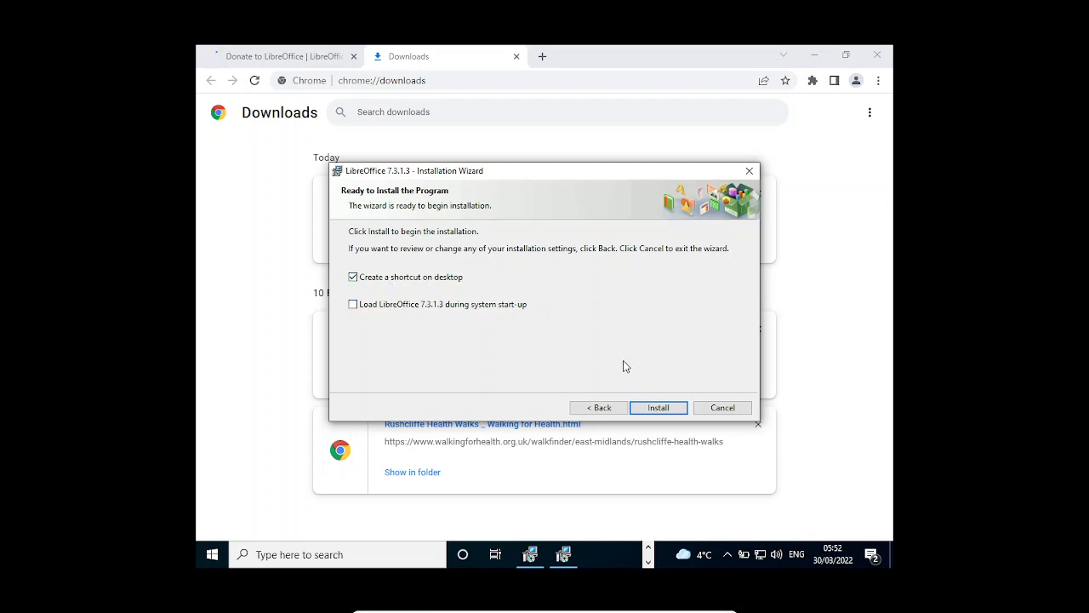
{"action": "left_click", "coordinate": [659, 408]}
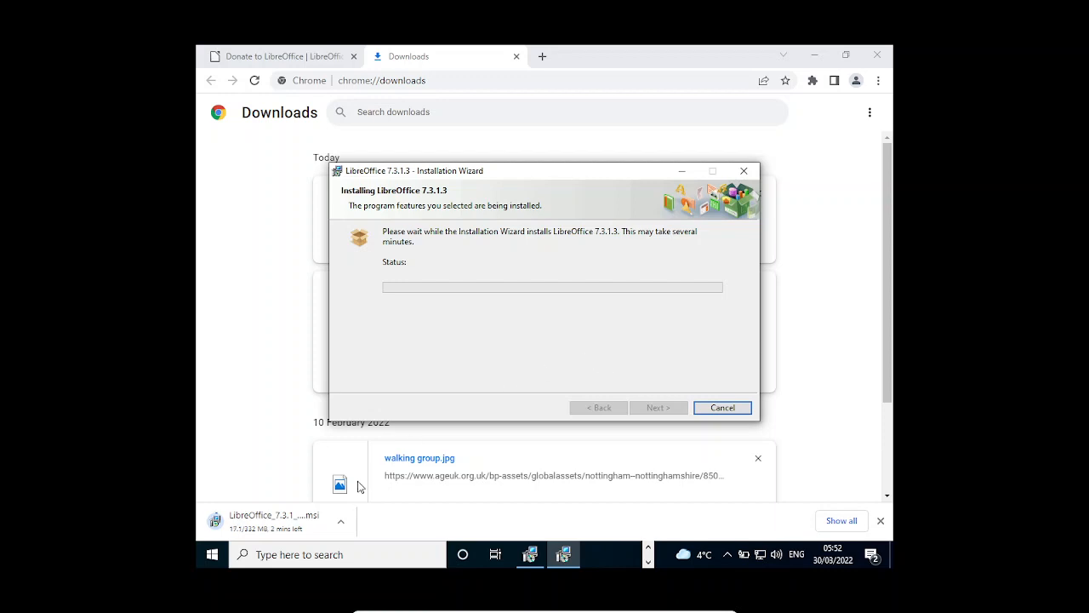
Cancel the duplicate download LibreOffice_7.3.1_Win_x64 (1).msi that is still in progress in Chrome
{"action": "left_click", "coordinate": [343, 519]}
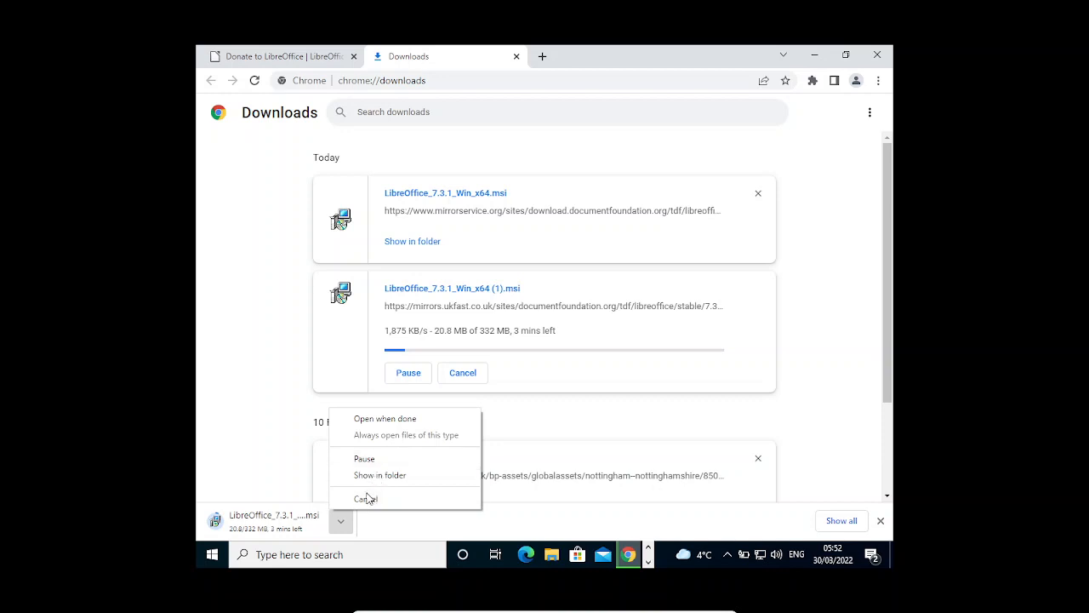
{"action": "left_click", "coordinate": [366, 499]}
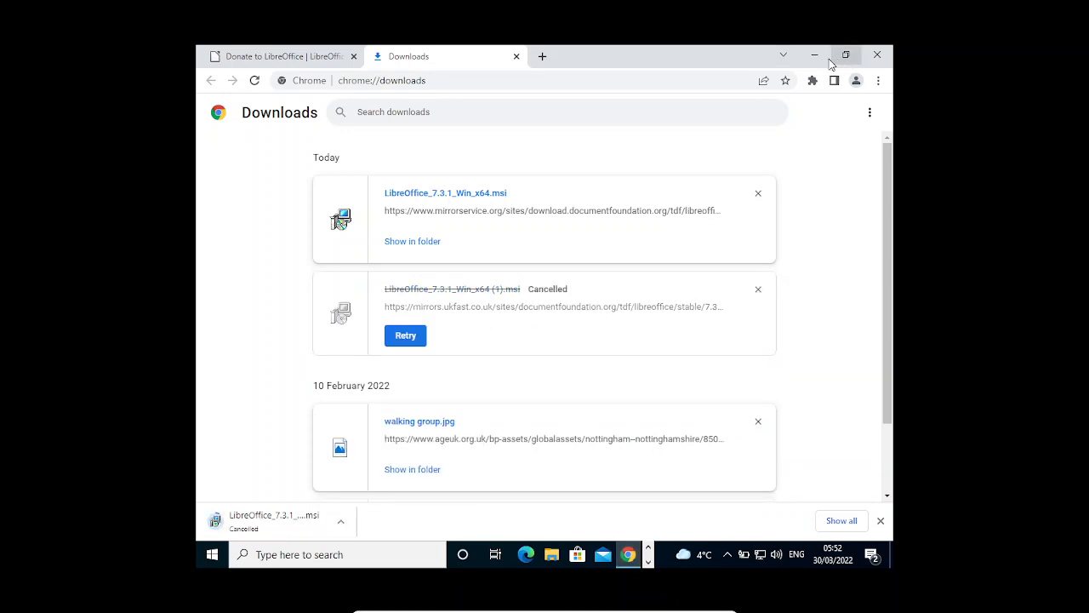
Minimize the browser and allow the LibreOffice 7.3.1.3 installer to make changes to the device
{"action": "left_click", "coordinate": [817, 57]}
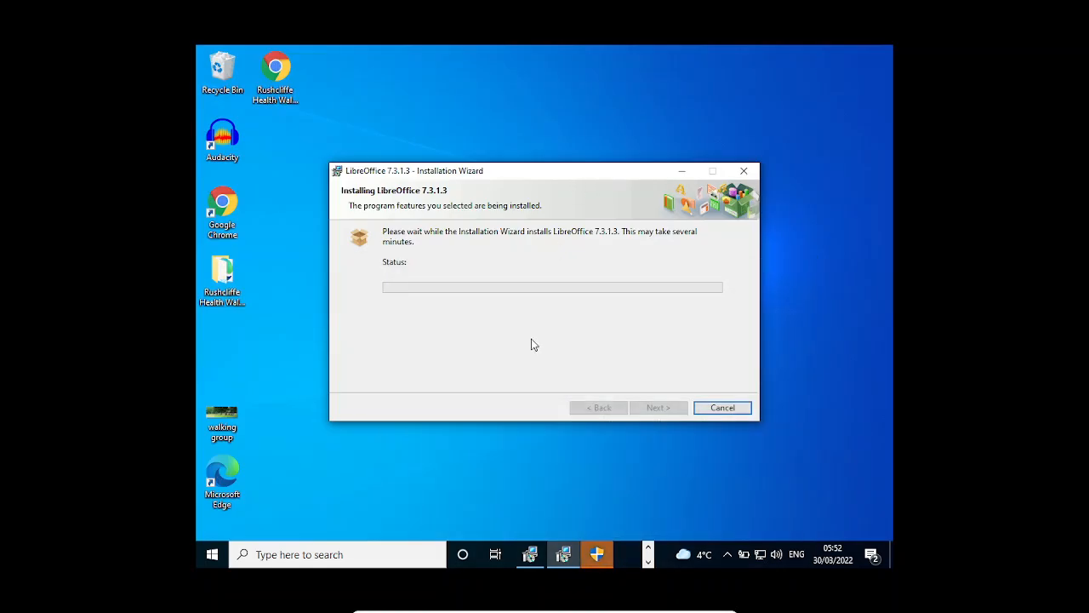
{"action": "left_click", "coordinate": [598, 555]}
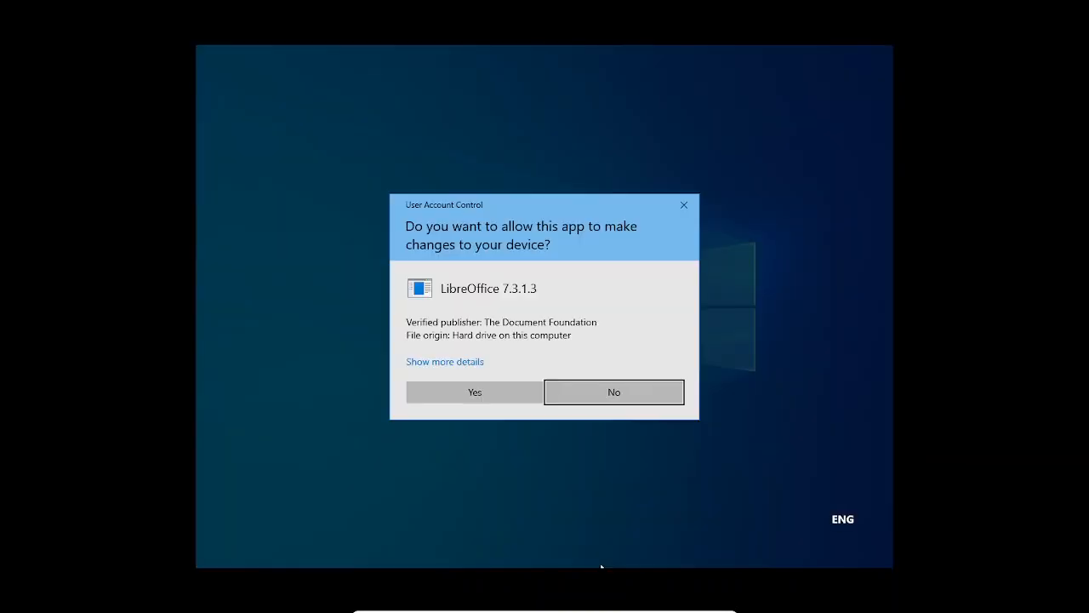
{"action": "left_click", "coordinate": [463, 394]}
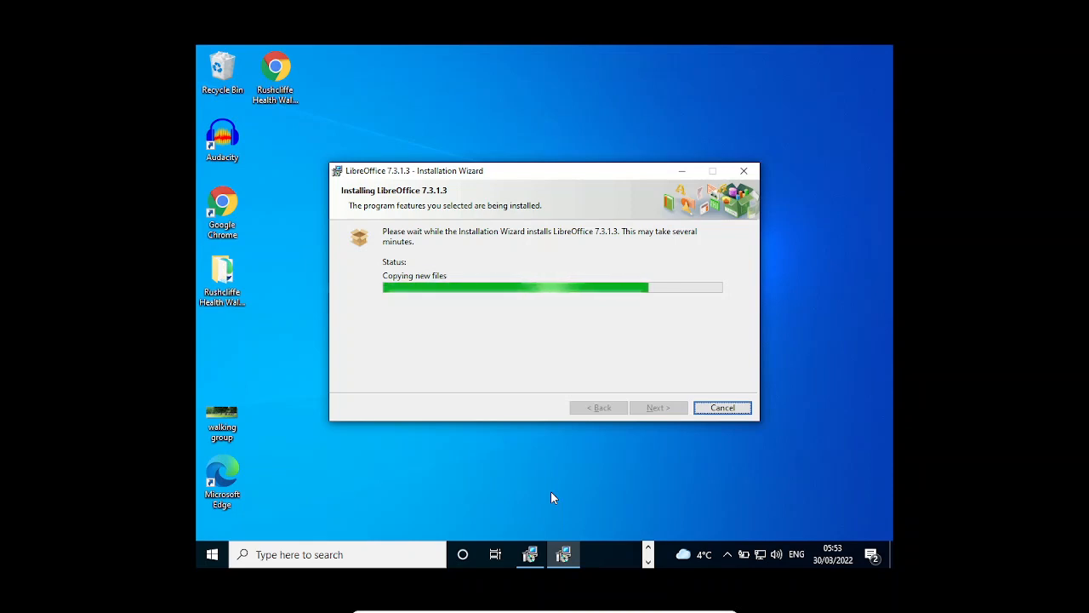
Cycle through the open windows to the Chrome downloads window and close the browser
{"action": "key", "text": "alt+Tab"}
{"action": "key", "text": "alt+Tab"}
{"action": "key", "text": "alt+Tab"}
{"action": "key", "text": "alt+Tab"}
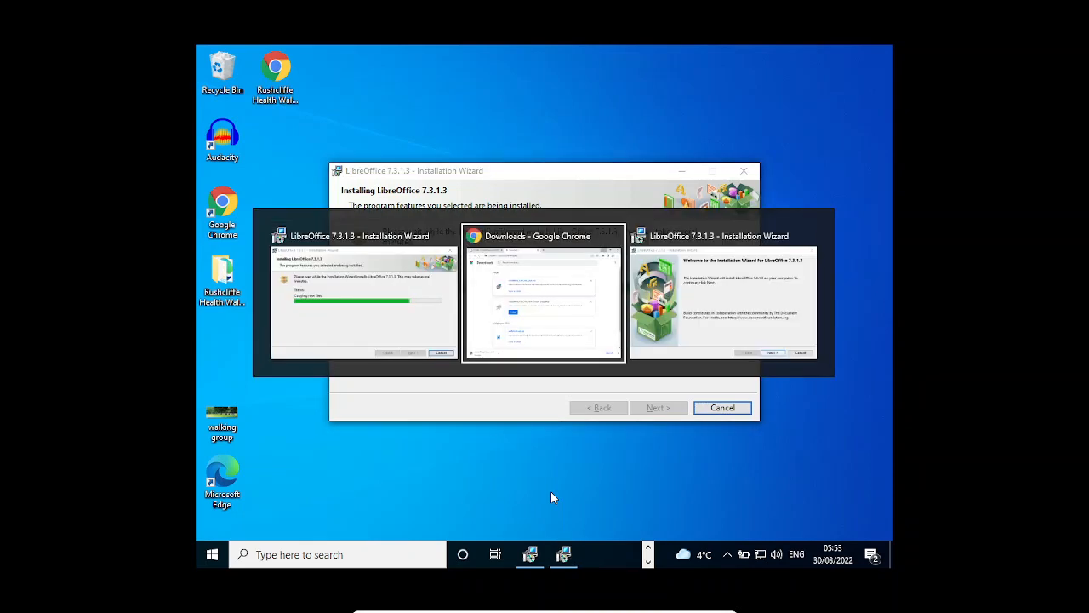
{"action": "key", "text": "alt+Tab"}
{"action": "key", "text": "alt+Tab"}
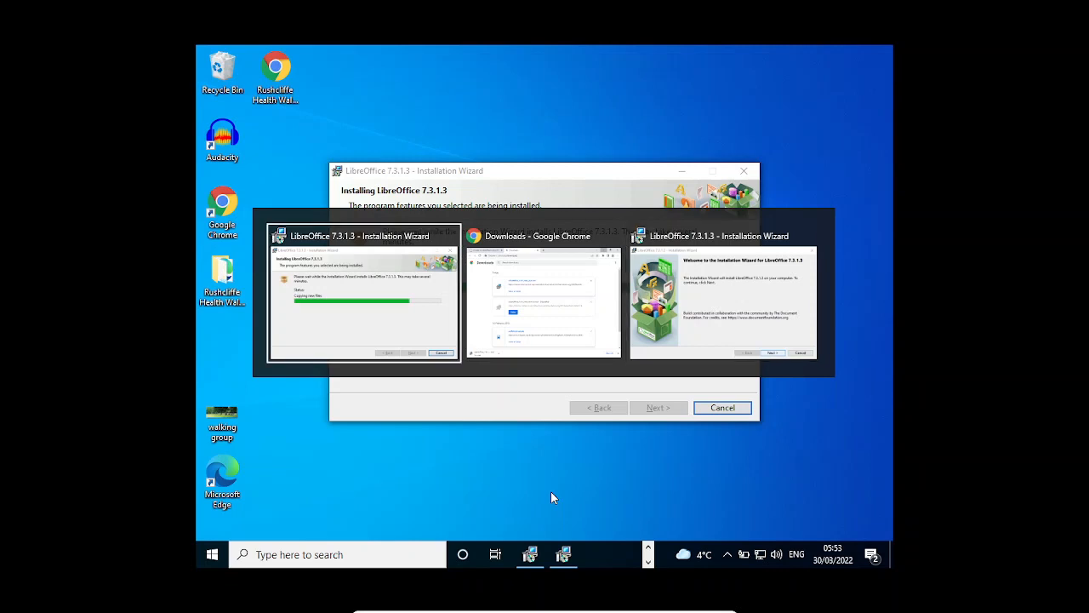
{"action": "key", "text": "alt+Tab"}
{"action": "key", "text": "alt+Tab"}
{"action": "key", "text": "alt+Tab"}
{"action": "key", "text": "alt+Tab"}
{"action": "key", "text": "alt+Tab"}
{"action": "key", "text": "alt+Tab"}
{"action": "key", "text": "alt+Tab"}
{"action": "key", "text": "alt+Tab"}
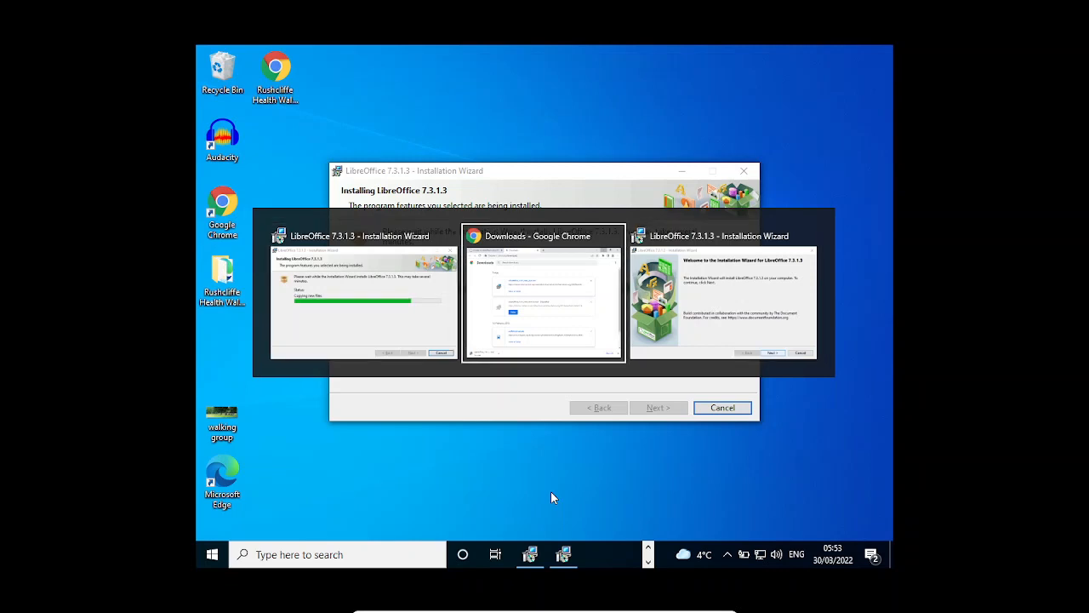
{"action": "key", "text": "alt+Tab"}
{"action": "key", "text": "alt+Tab"}
{"action": "key", "text": "alt+Tab"}
{"action": "key", "text": "alt+Tab"}
{"action": "key", "text": "alt+Tab"}
{"action": "key", "text": "alt+Tab"}
{"action": "key", "text": "alt+Tab"}
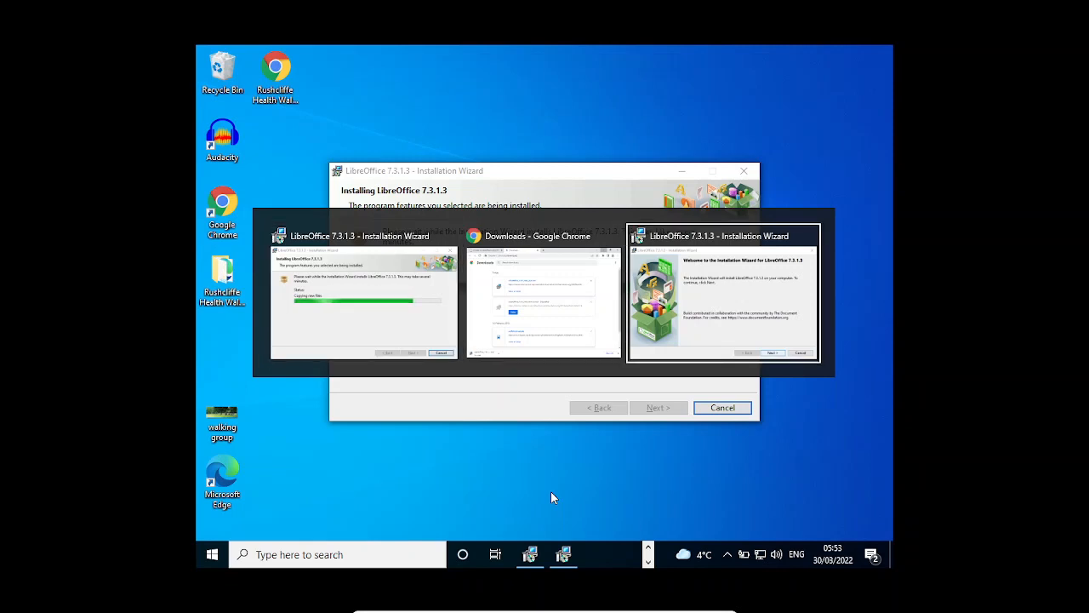
{"action": "key", "text": "alt+Tab"}
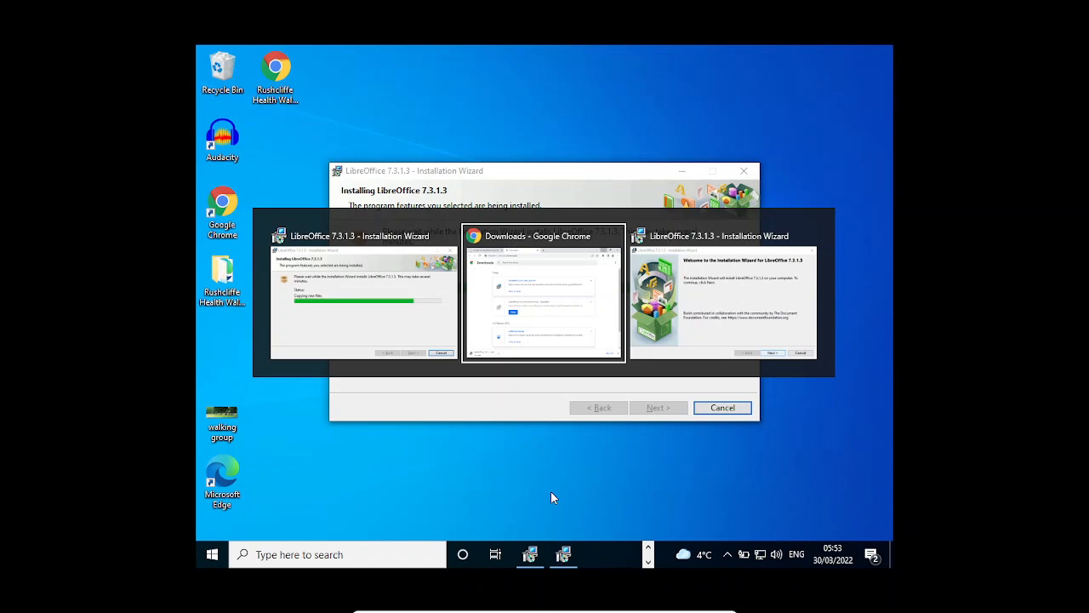
{"action": "key", "text": "alt+Tab"}
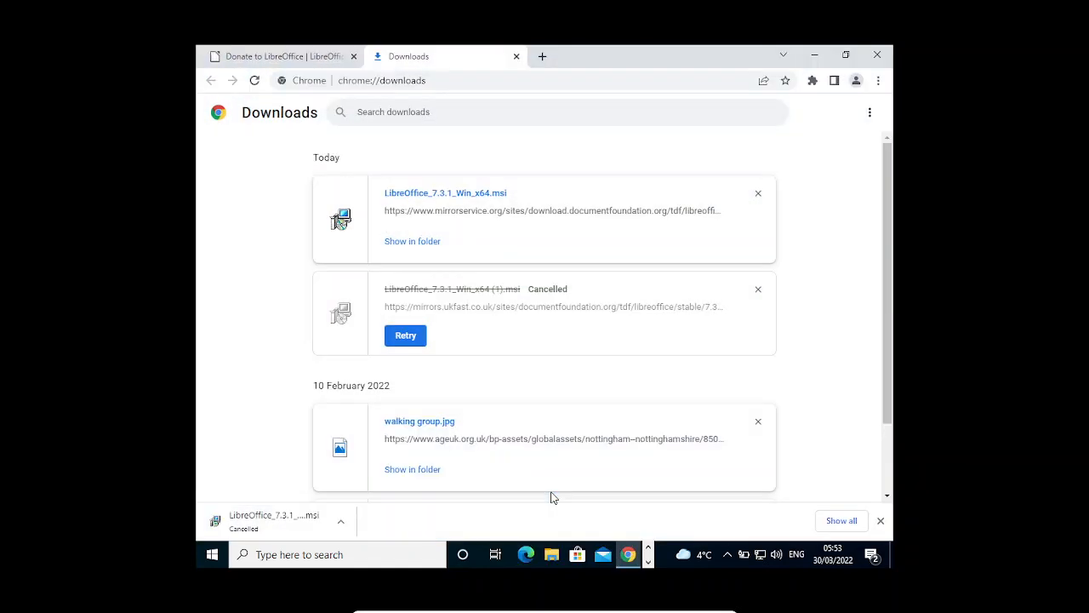
{"action": "left_click", "coordinate": [874, 58]}
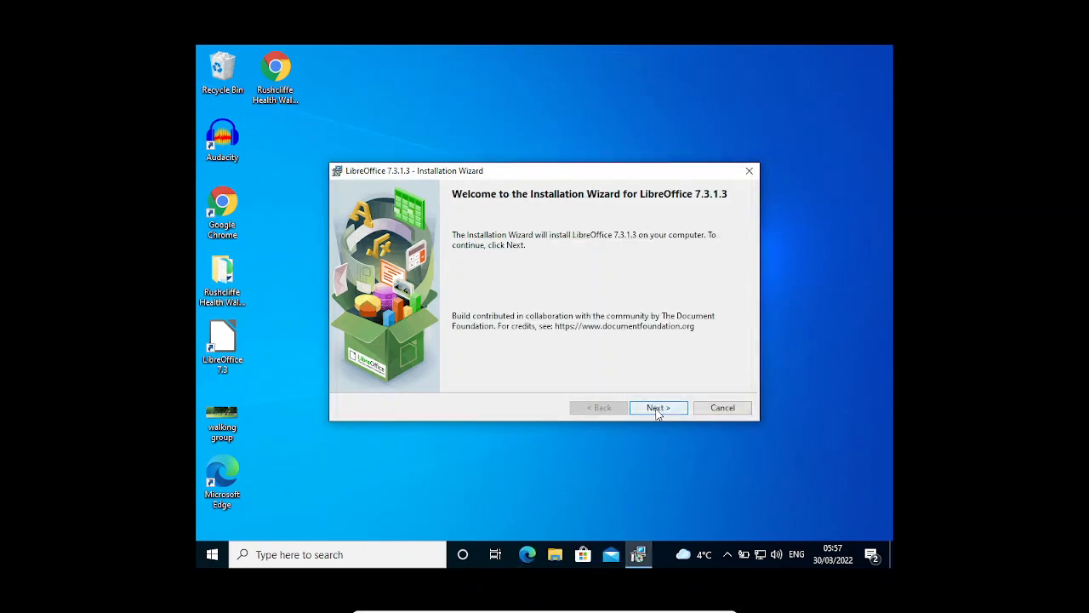
Cancel the repeated LibreOffice 7.3.1.3 installation at the setup type choice and exit the installation wizard
{"action": "left_click", "coordinate": [657, 410]}
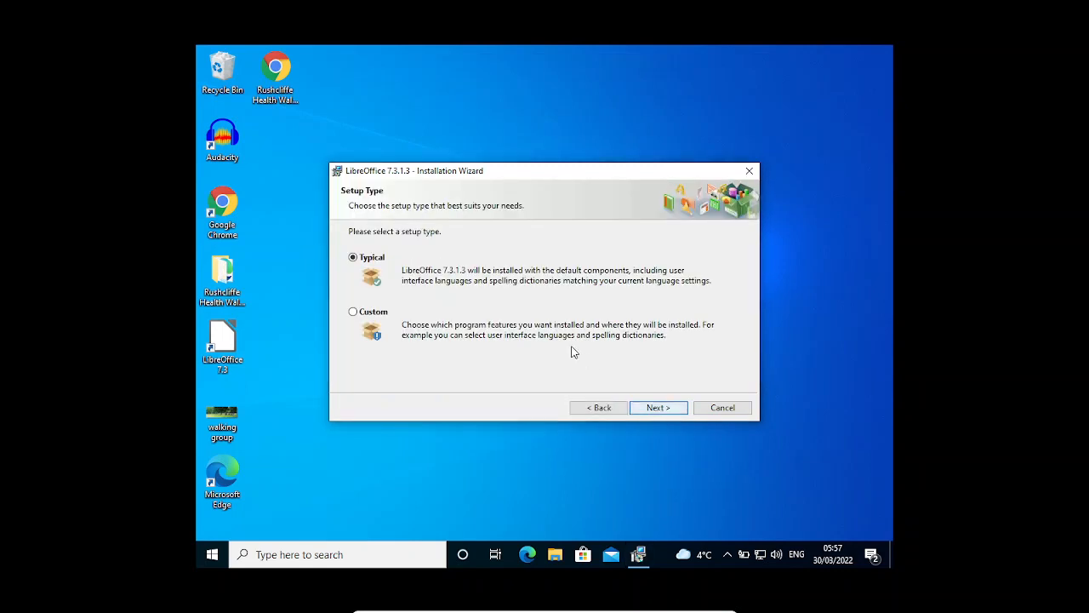
{"action": "left_click", "coordinate": [728, 410]}
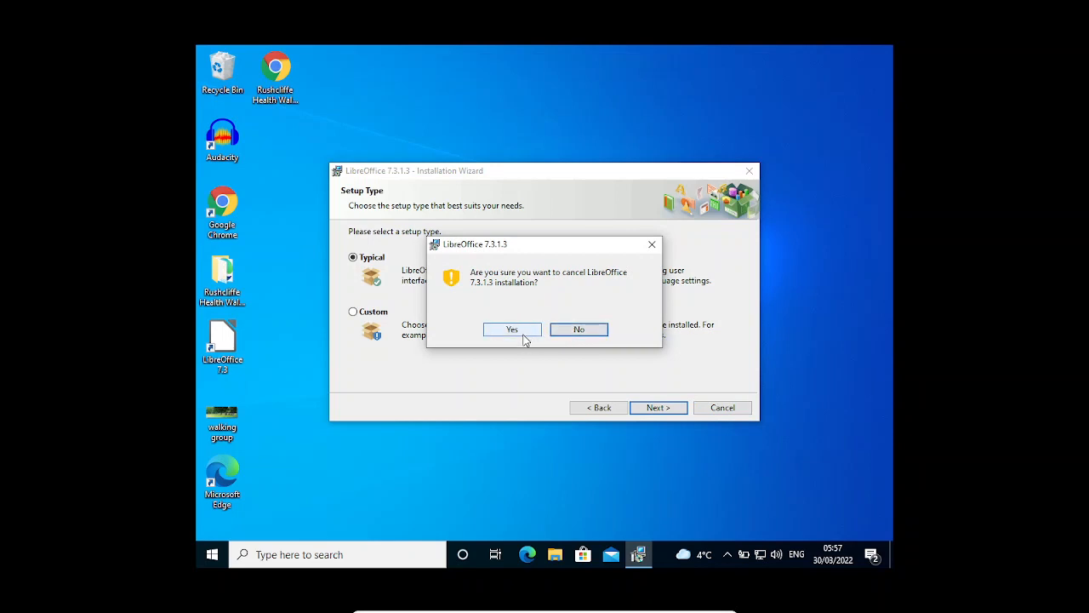
{"action": "left_click", "coordinate": [513, 331]}
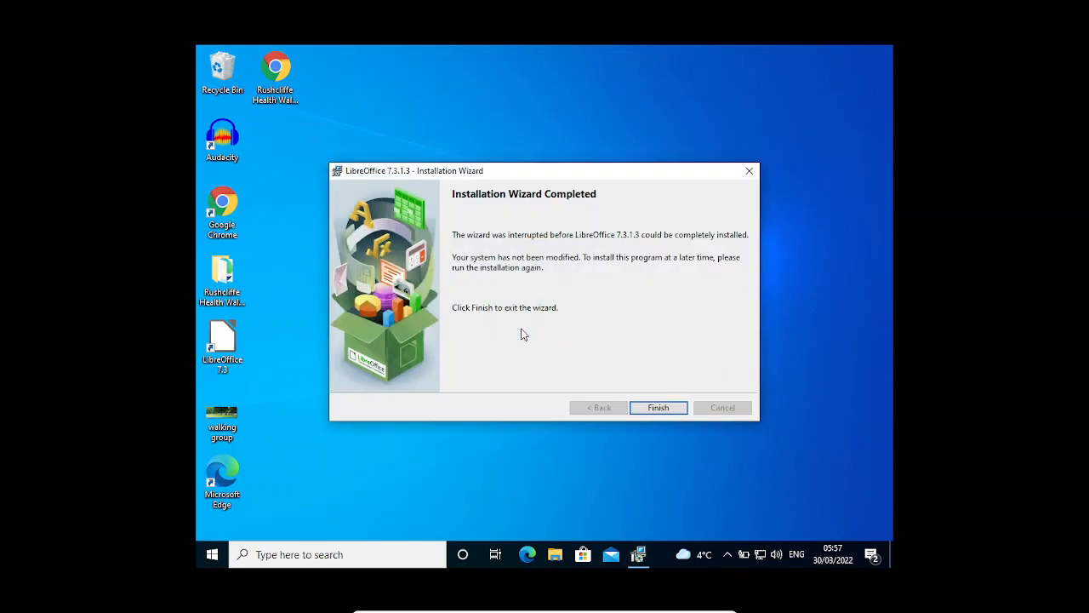
{"action": "left_click", "coordinate": [662, 408]}
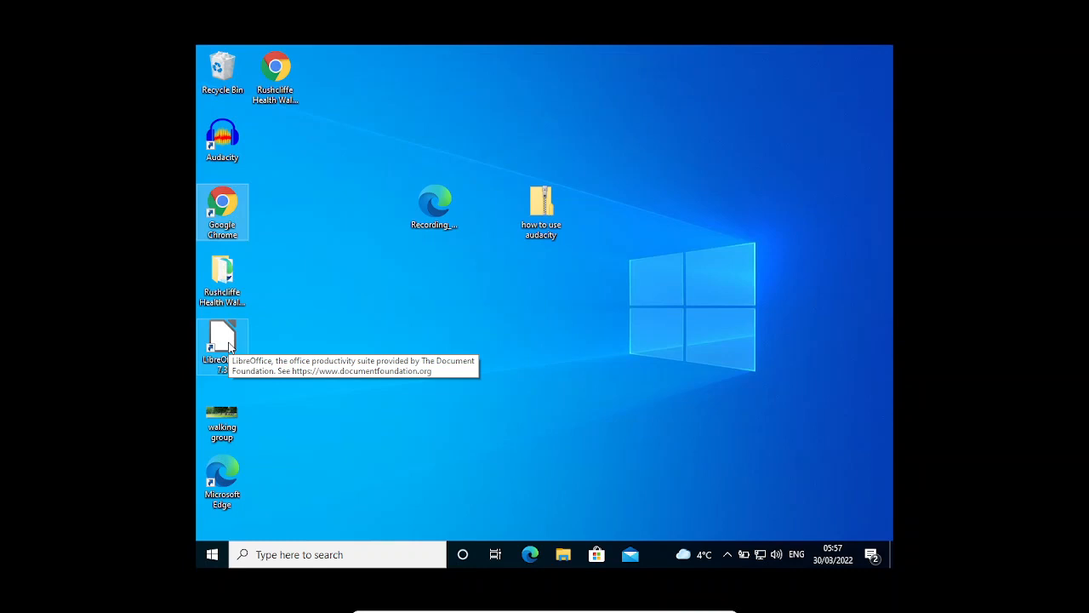
Move the LibreOffice 7.3 desktop shortcut to the spot directly above the Recording file
{"action": "left_click_drag", "start_coordinate": [221, 351], "coordinate": [402, 149]}
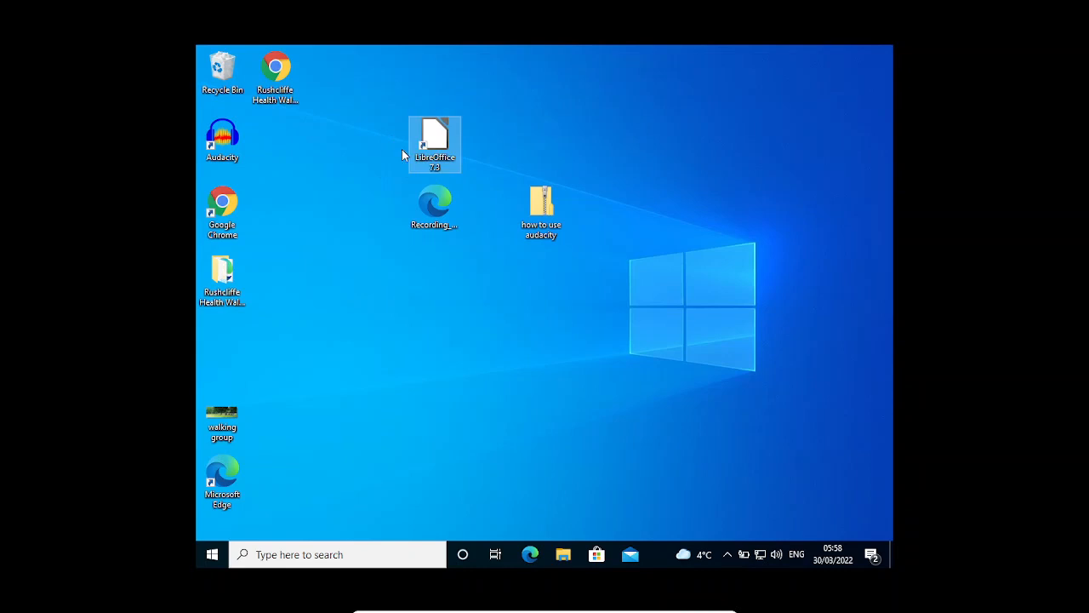
{"action": "left_click", "coordinate": [330, 160]}
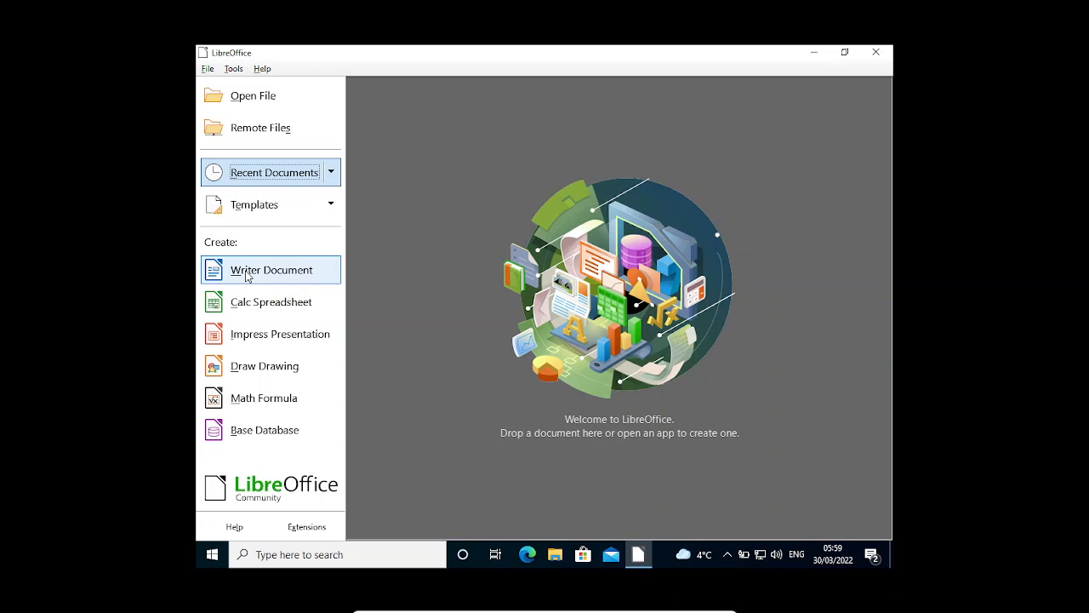
Create a new Writer document from the LibreOffice start window and dismiss the Tip of the Day
{"action": "left_click", "coordinate": [247, 275]}
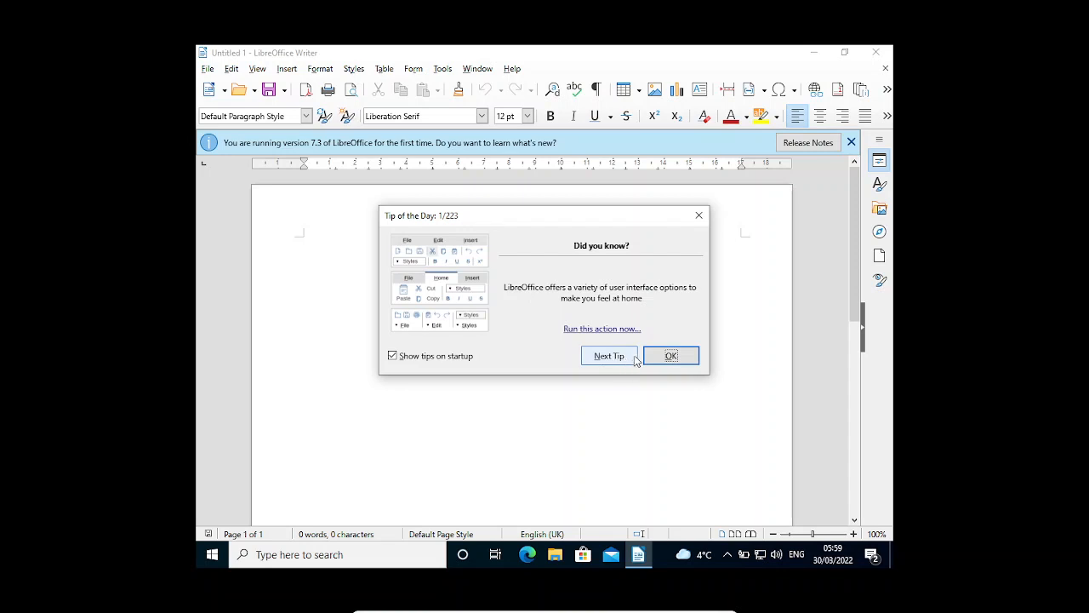
{"action": "left_click", "coordinate": [663, 358]}
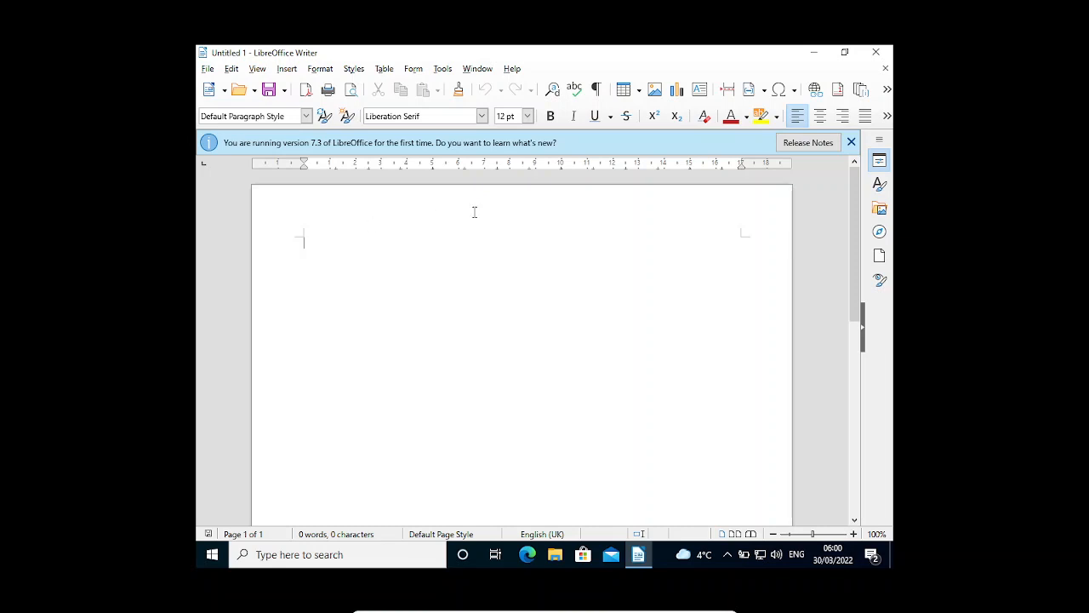
{"action": "left_click", "coordinate": [846, 118]}
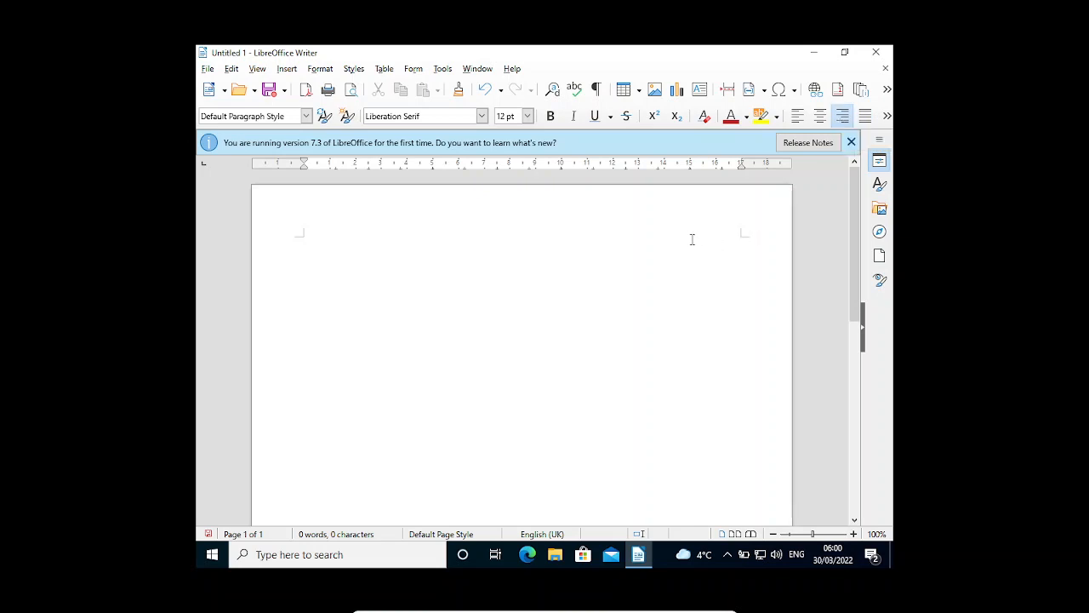
{"action": "left_click", "coordinate": [797, 116]}
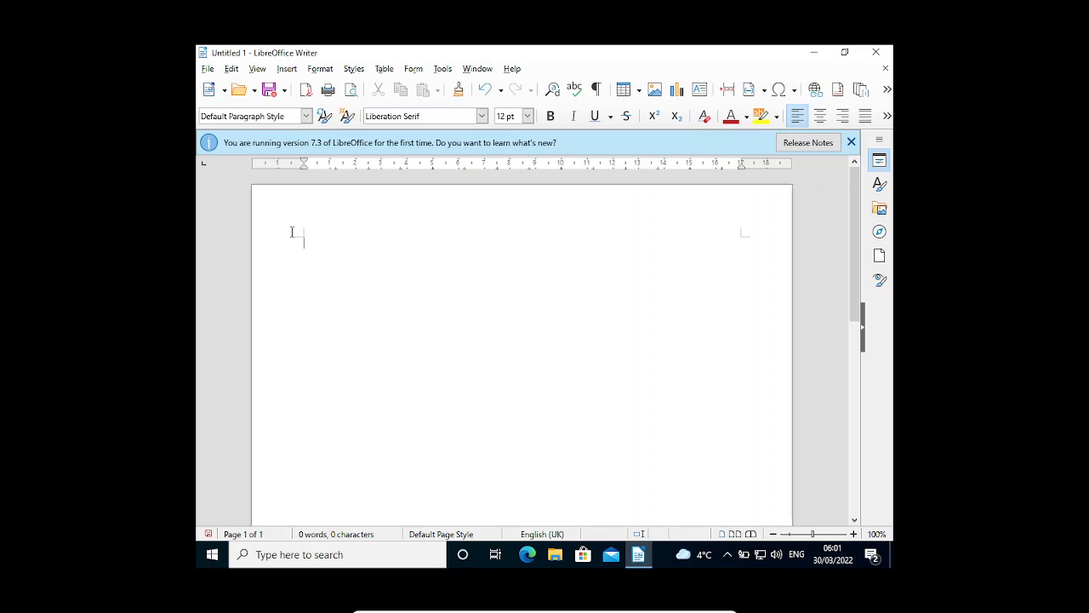
{"action": "type", "text": "sfsfsfs"}
{"action": "key", "text": "BackSpace"}
{"action": "key", "text": "BackSpace"}
{"action": "key", "text": "BackSpace"}
{"action": "key", "text": "BackSpace"}
{"action": "key", "text": "BackSpace"}
{"action": "key", "text": "BackSpace"}
{"action": "key", "text": "BackSpace"}
{"action": "type", "text": "a"}
{"action": "key", "text": "BackSpace"}
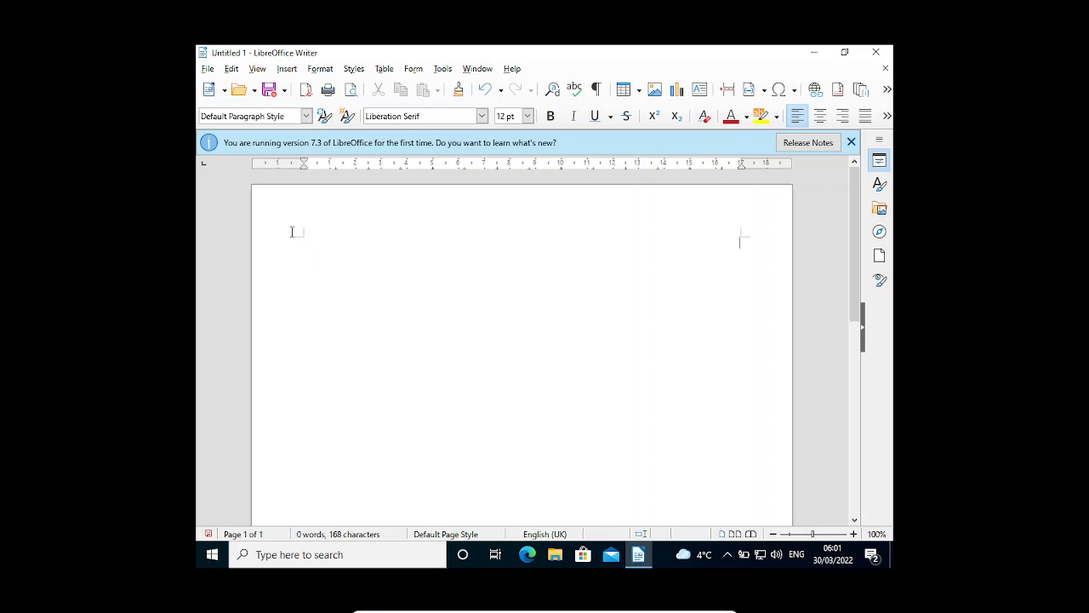
{"action": "type", "text": "add"}
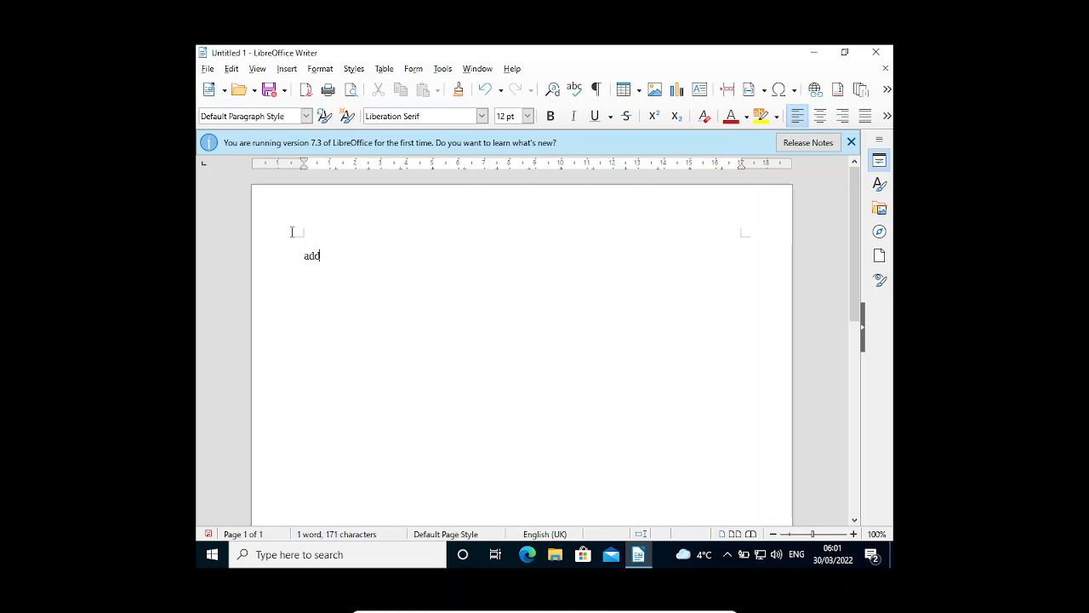
{"action": "key", "text": "BackSpace"}
{"action": "key", "text": "BackSpace"}
{"action": "key", "text": "BackSpace"}
{"action": "key", "text": "BackSpace"}
{"action": "key", "text": "BackSpace"}
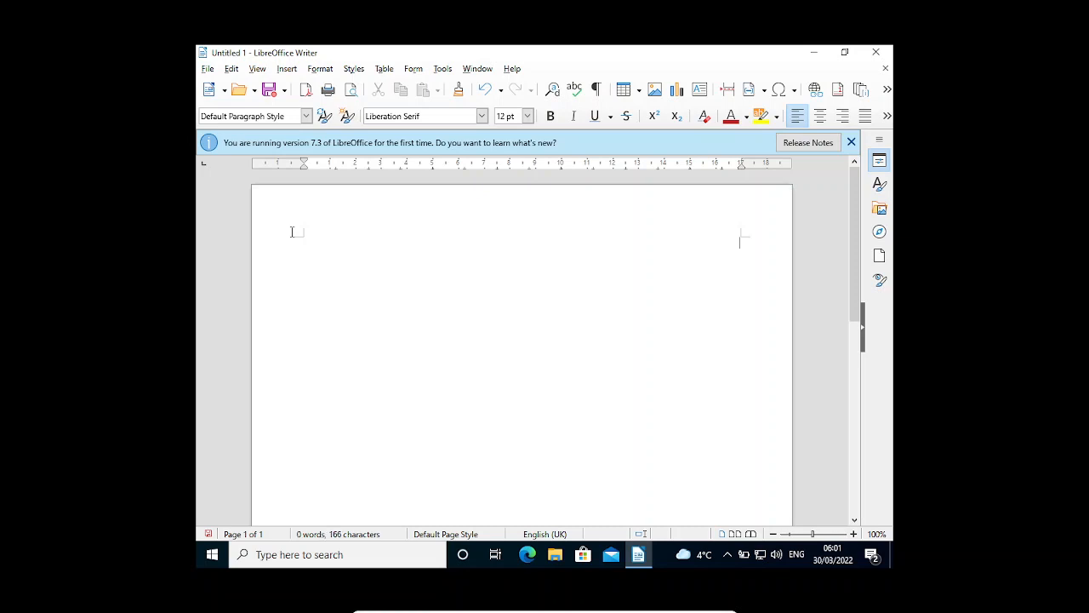
{"action": "key", "text": "Left"}
{"action": "key", "text": "Left"}
{"action": "key", "text": "Left"}
{"action": "key", "text": "Left"}
{"action": "key", "text": "Left"}
{"action": "key", "text": "Left"}
{"action": "key", "text": "Left"}
{"action": "key", "text": "Left"}
{"action": "key", "text": "Left"}
{"action": "key", "text": "Left"}
{"action": "key", "text": "Left"}
{"action": "key", "text": "Left"}
{"action": "key", "text": "Left"}
{"action": "key", "text": "Left"}
{"action": "key", "text": "Left"}
{"action": "key", "text": "Left"}
{"action": "key", "text": "Left"}
{"action": "key", "text": "Left"}
{"action": "key", "text": "Left"}
{"action": "key", "text": "Left"}
{"action": "key", "text": "Left"}
{"action": "key", "text": "Left"}
{"action": "key", "text": "Left"}
{"action": "key", "text": "Left"}
{"action": "key", "text": "Left"}
{"action": "key", "text": "Left"}
{"action": "key", "text": "Left"}
{"action": "key", "text": "Left"}
{"action": "key", "text": "Left"}
{"action": "key", "text": "Left"}
{"action": "key", "text": "Left"}
{"action": "key", "text": "Left"}
{"action": "key", "text": "Left"}
{"action": "key", "text": "Left"}
{"action": "key", "text": "Left"}
{"action": "key", "text": "Left"}
{"action": "key", "text": "Left"}
{"action": "key", "text": "Left"}
{"action": "key", "text": "Left"}
{"action": "key", "text": "Left"}
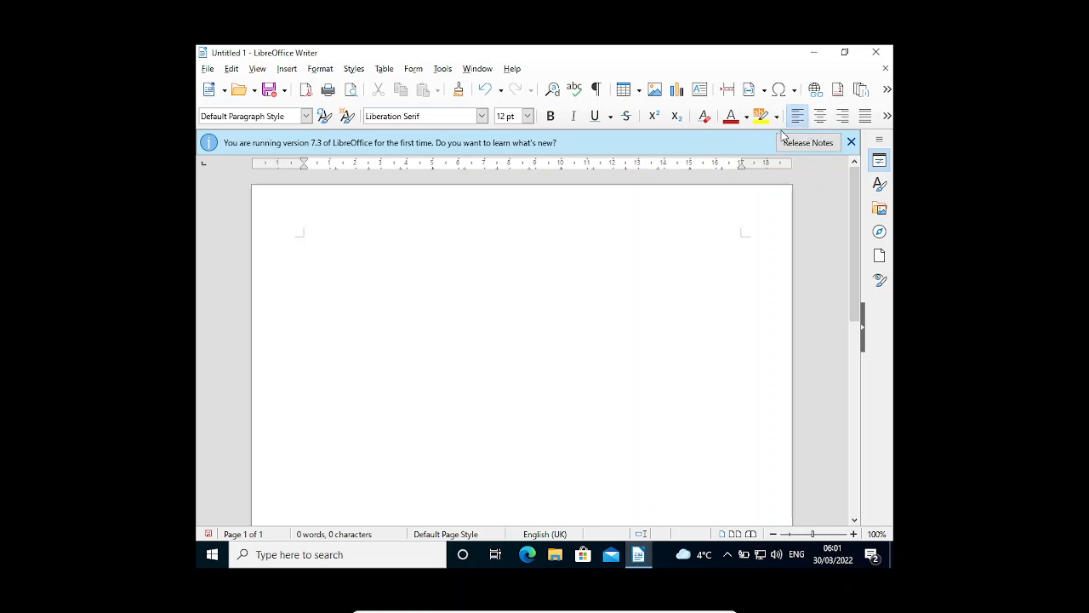
Right-align the empty first line, try the alignment out with some test characters and delete them again
{"action": "left_click", "coordinate": [839, 117]}
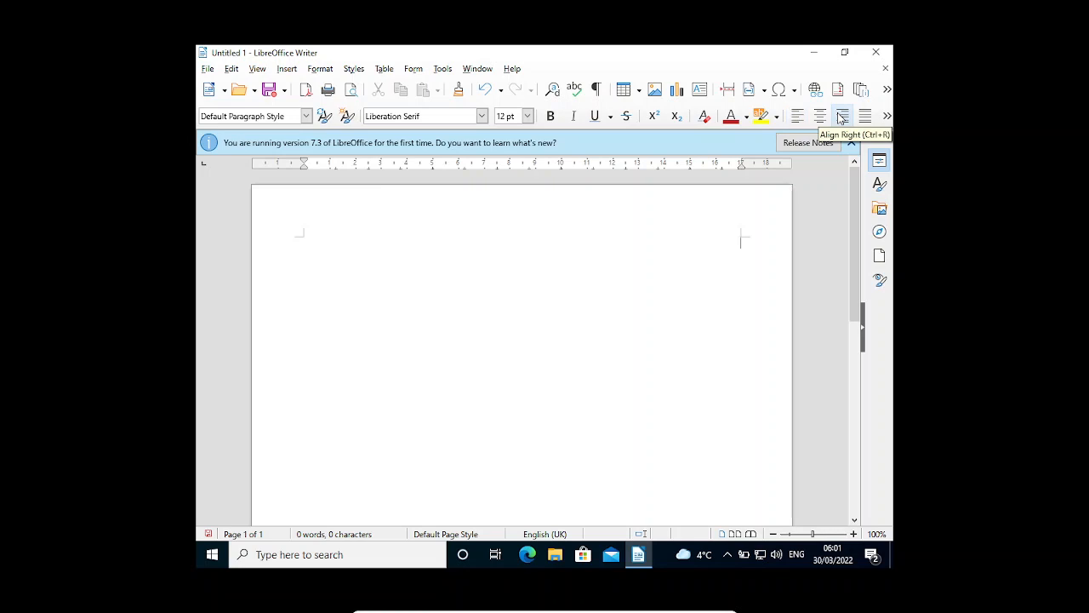
{"action": "type", "text": "wewewewewewewewe"}
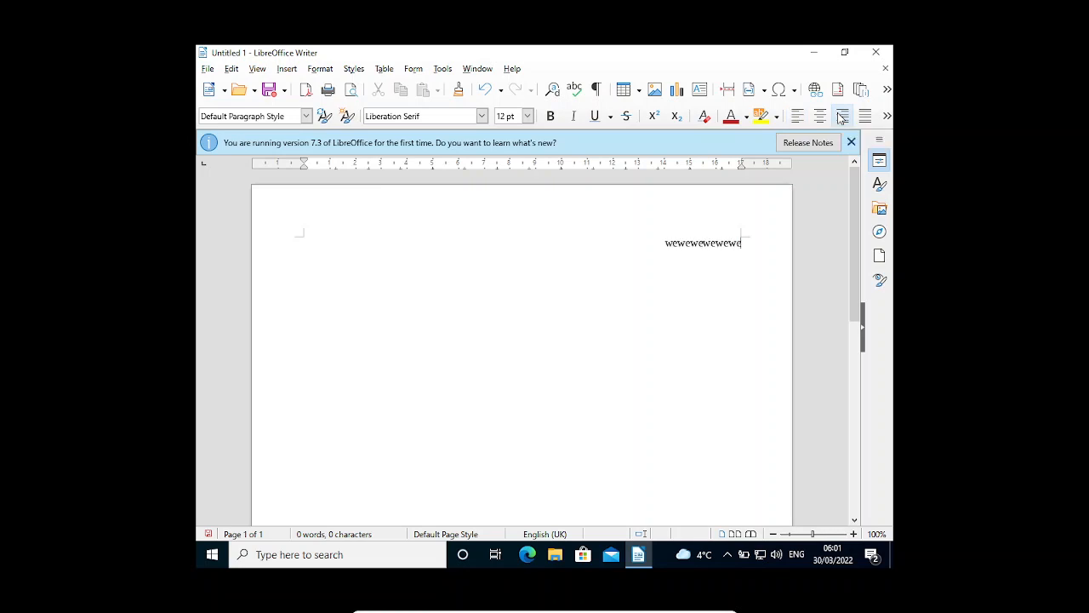
{"action": "key", "text": "BackSpace"}
{"action": "key", "text": "BackSpace"}
{"action": "key", "text": "BackSpace"}
{"action": "key", "text": "BackSpace"}
{"action": "key", "text": "BackSpace"}
{"action": "key", "text": "BackSpace"}
{"action": "key", "text": "BackSpace"}
{"action": "key", "text": "BackSpace"}
{"action": "key", "text": "BackSpace"}
{"action": "key", "text": "BackSpace"}
{"action": "key", "text": "BackSpace"}
{"action": "key", "text": "BackSpace"}
{"action": "key", "text": "BackSpace"}
{"action": "key", "text": "BackSpace"}
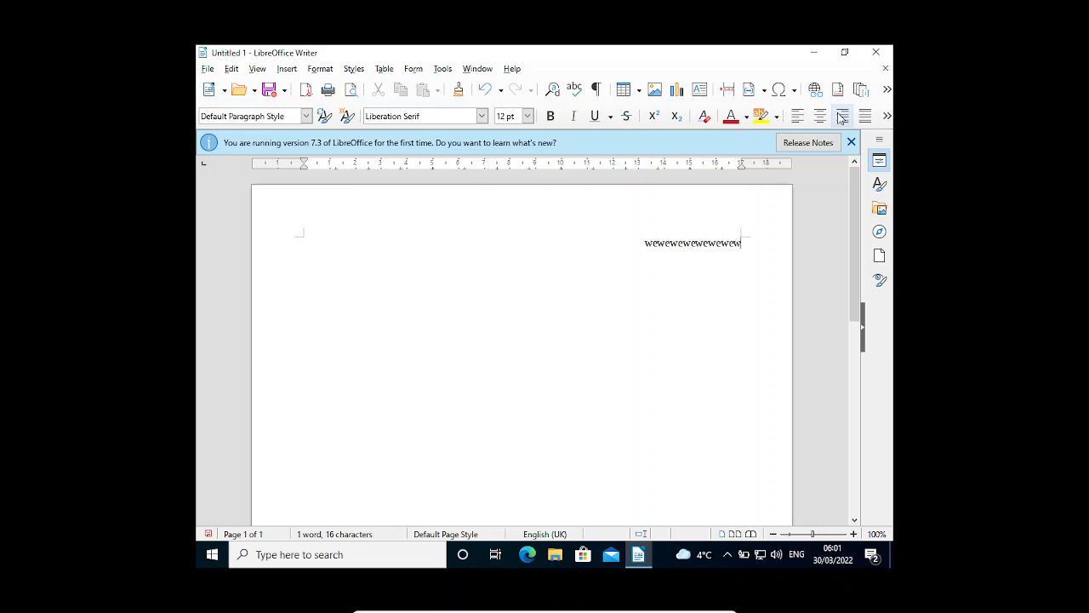
{"action": "key", "text": "BackSpace"}
{"action": "key", "text": "BackSpace"}
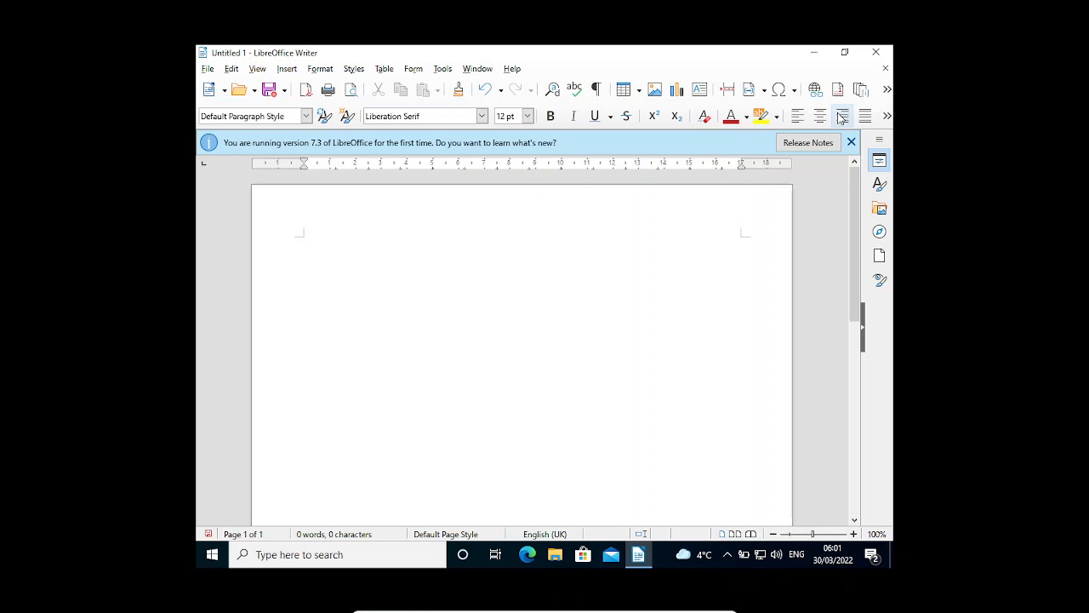
Enter the sender's name on the first right-aligned line and the street address on the line below it
{"action": "type", "text": "Mr."}
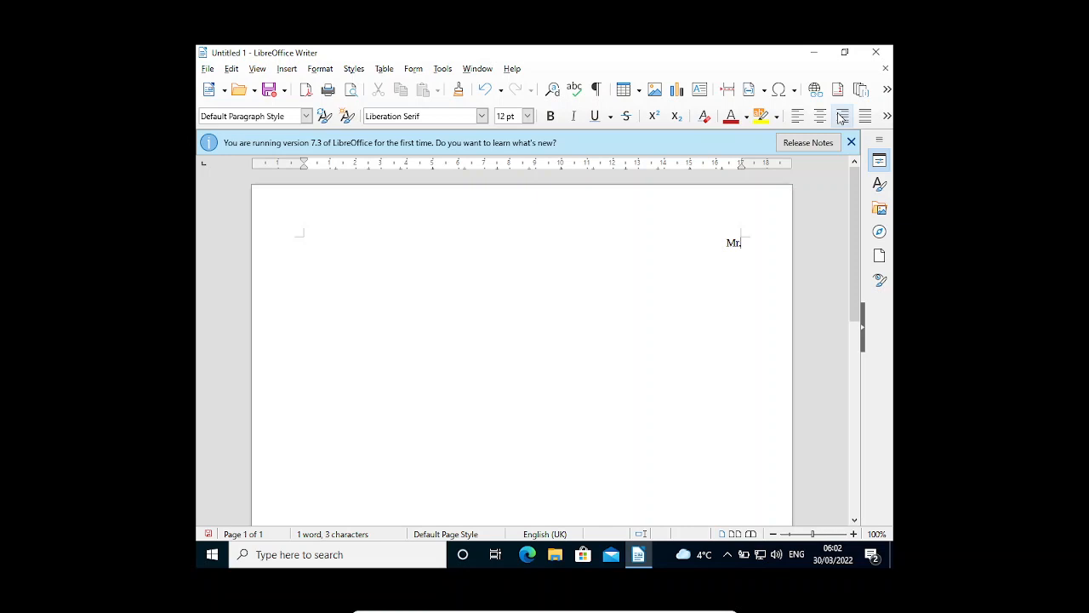
{"action": "type", "text": " Dude"}
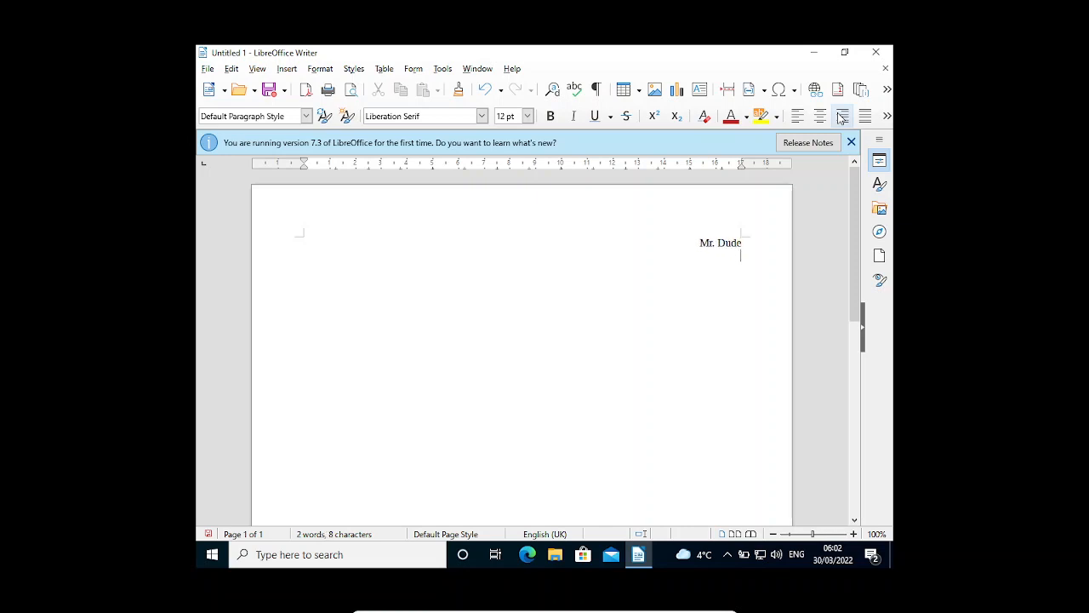
{"action": "key", "text": "Return"}
{"action": "type", "text": "123 Fake Street"}
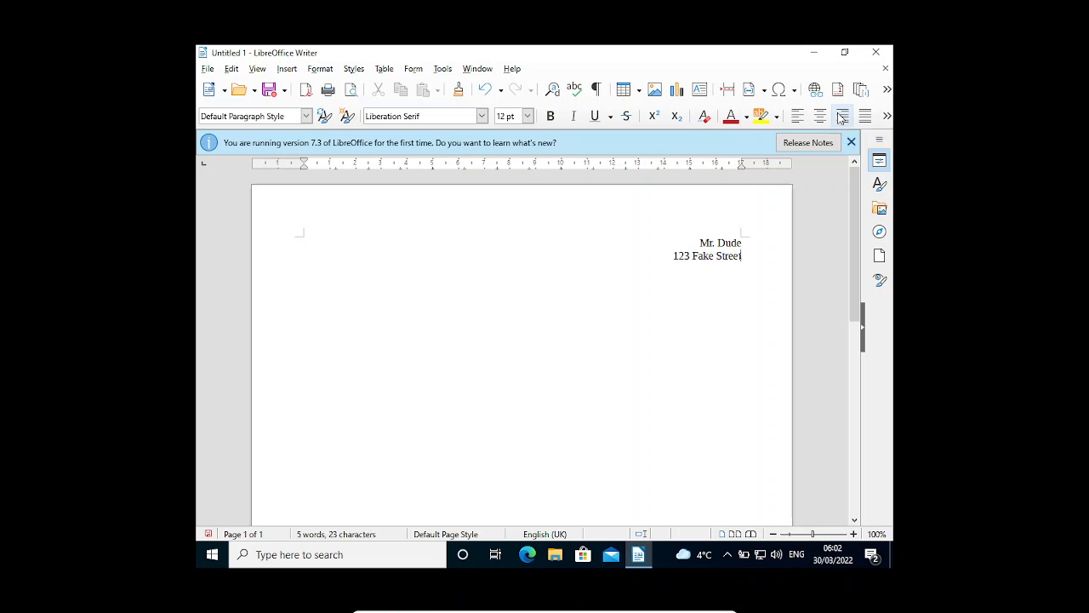
Add the town and the region of the sender's address as two more lines below the street
{"action": "key", "text": "Return"}
{"action": "type", "text": "Sometown"}
{"action": "key", "text": "BackSpace"}
{"action": "key", "text": "BackSpace"}
{"action": "key", "text": "BackSpace"}
{"action": "key", "text": "BackSpace"}
{"action": "type", "text": "town"}
{"action": "key", "text": "Return"}
{"action": "type", "text": "Some"}
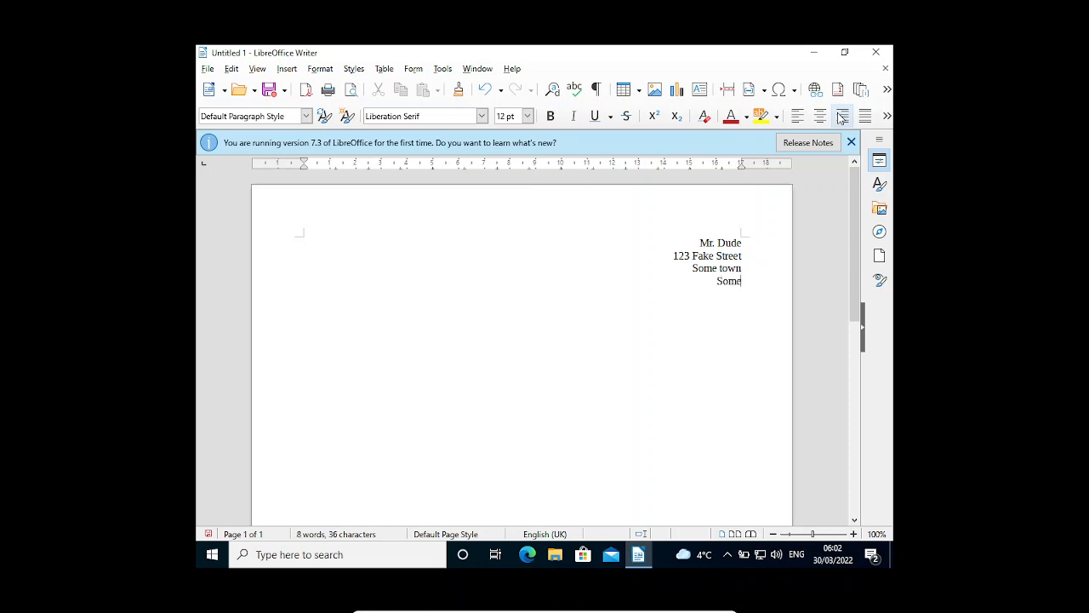
{"action": "type", "text": "where"}
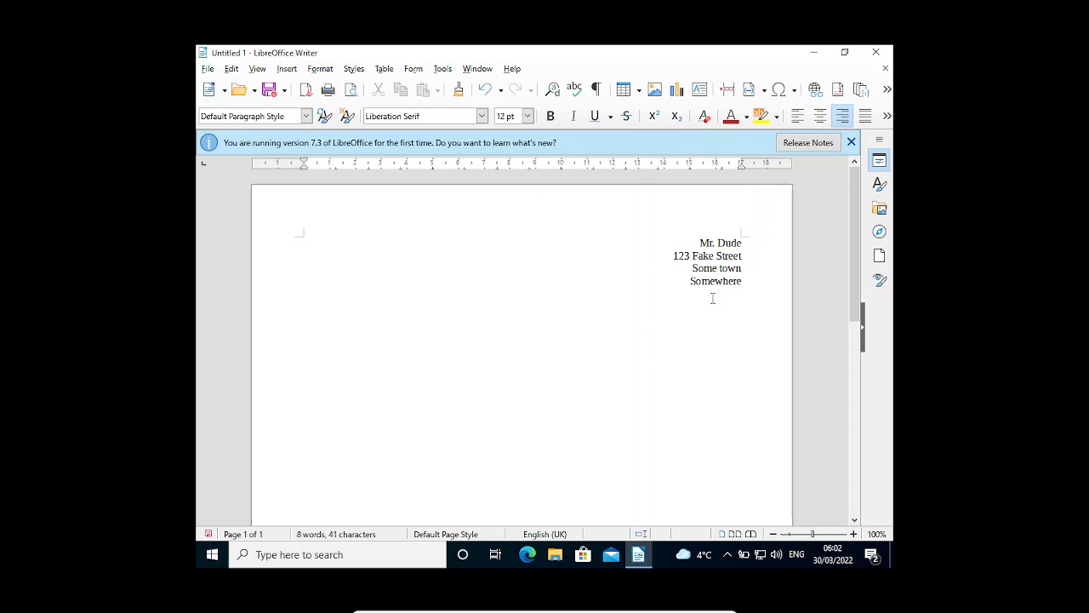
Finish the right-aligned address block with the sender's postcode on its own line
{"action": "key", "text": "Return"}
{"action": "type", "text": "NG"}
{"action": "type", "text": "2"}
{"action": "type", "text": " \""}
{"action": "key", "text": "BackSpace"}
{"action": "key", "text": "BackSpace"}
{"action": "type", "text": "222"}
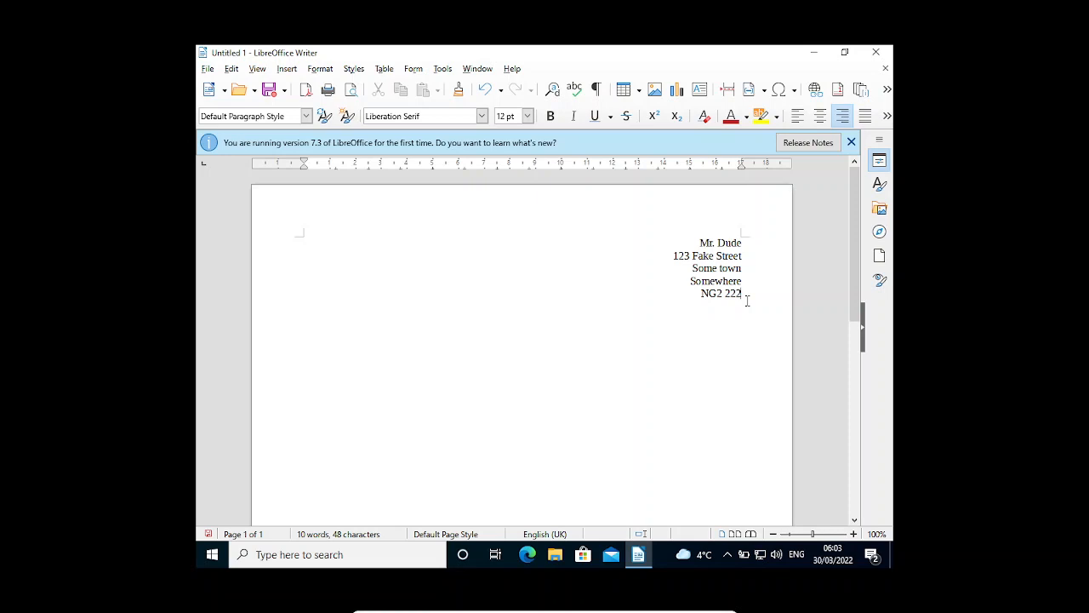
{"action": "key", "text": "Return"}
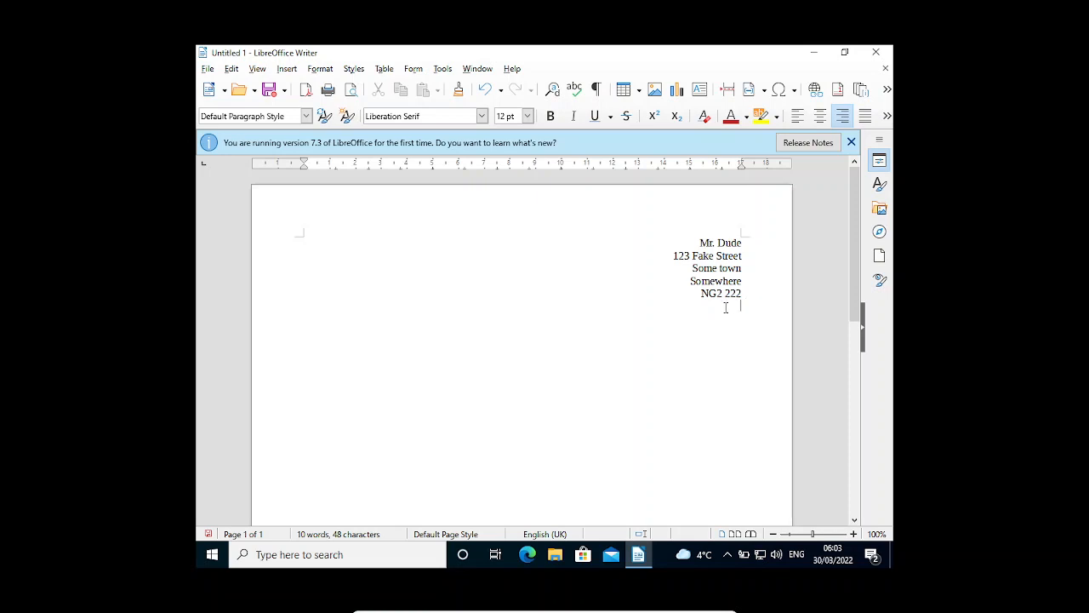
{"action": "left_click", "coordinate": [798, 125]}
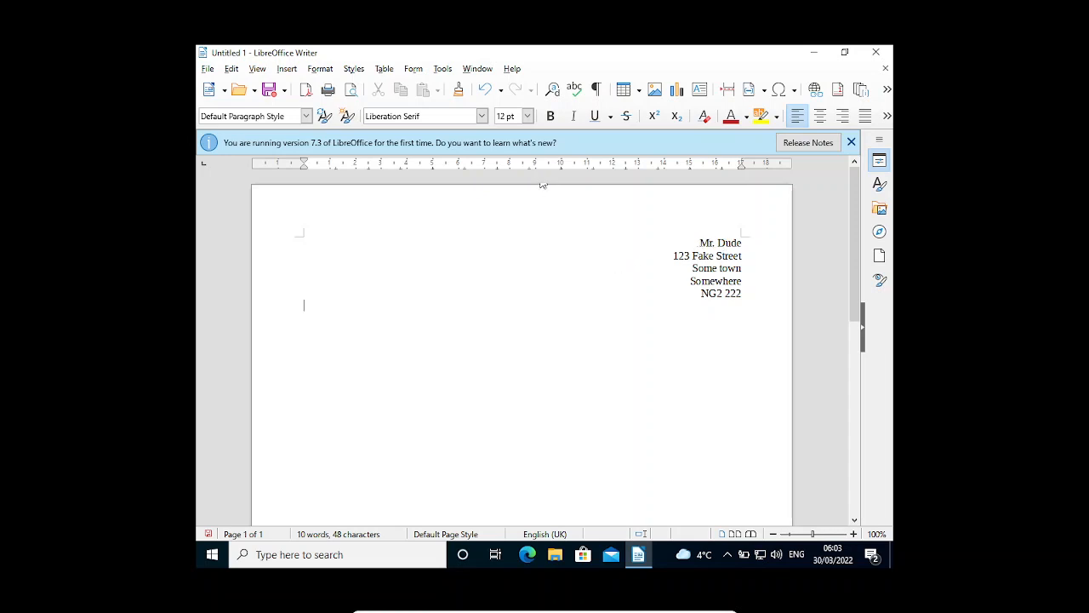
{"action": "left_click", "coordinate": [528, 119]}
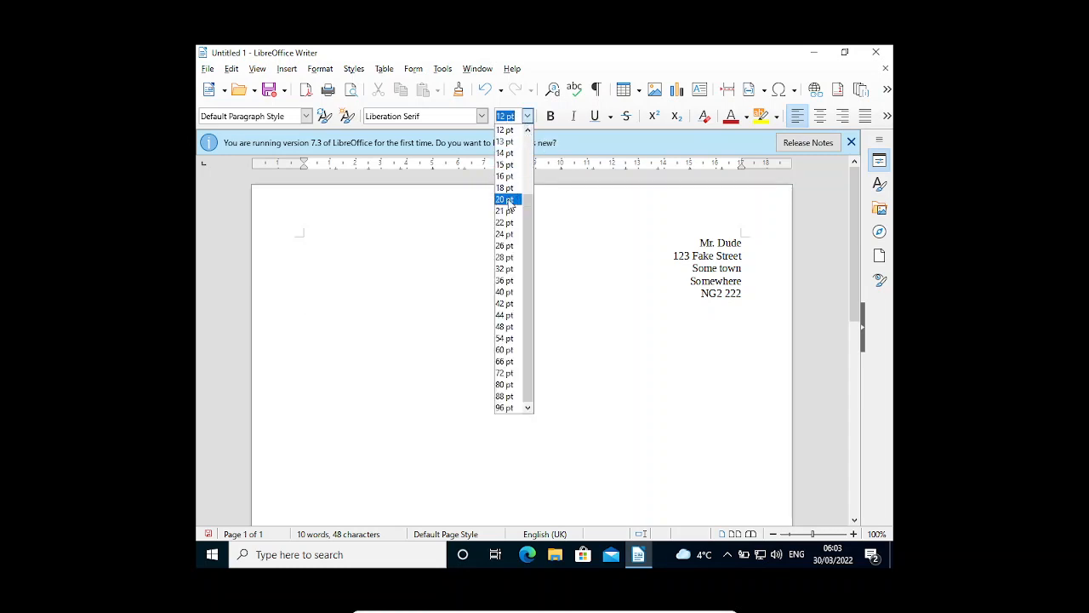
{"action": "key", "text": "Escape"}
{"action": "type", "text": "20"}
{"action": "key", "text": "Return"}
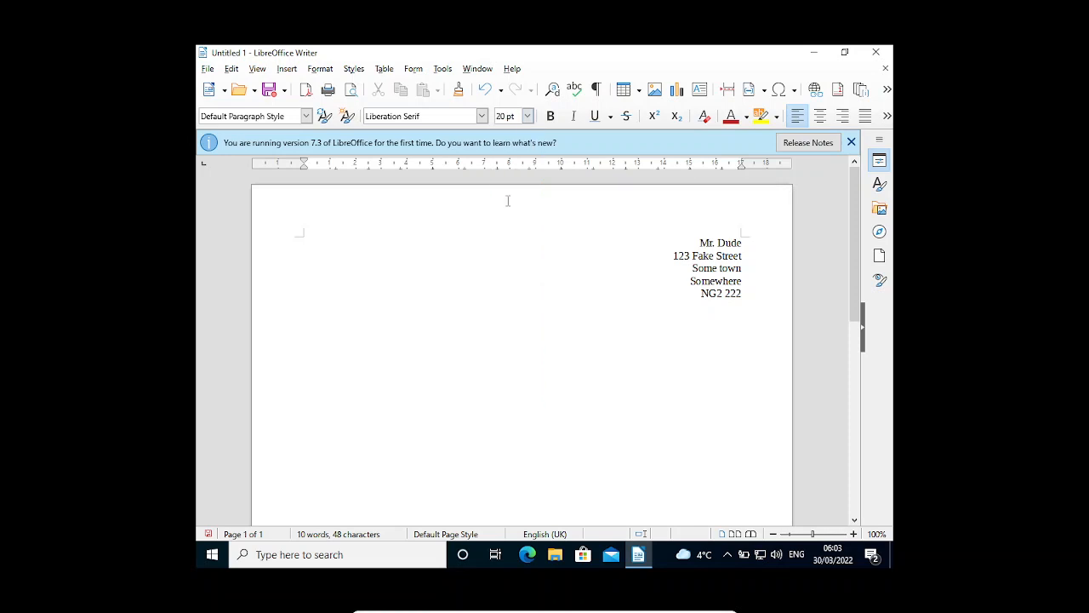
{"action": "type", "text": "hh"}
{"action": "key", "text": "BackSpace"}
{"action": "key", "text": "BackSpace"}
{"action": "left_click", "coordinate": [552, 119]}
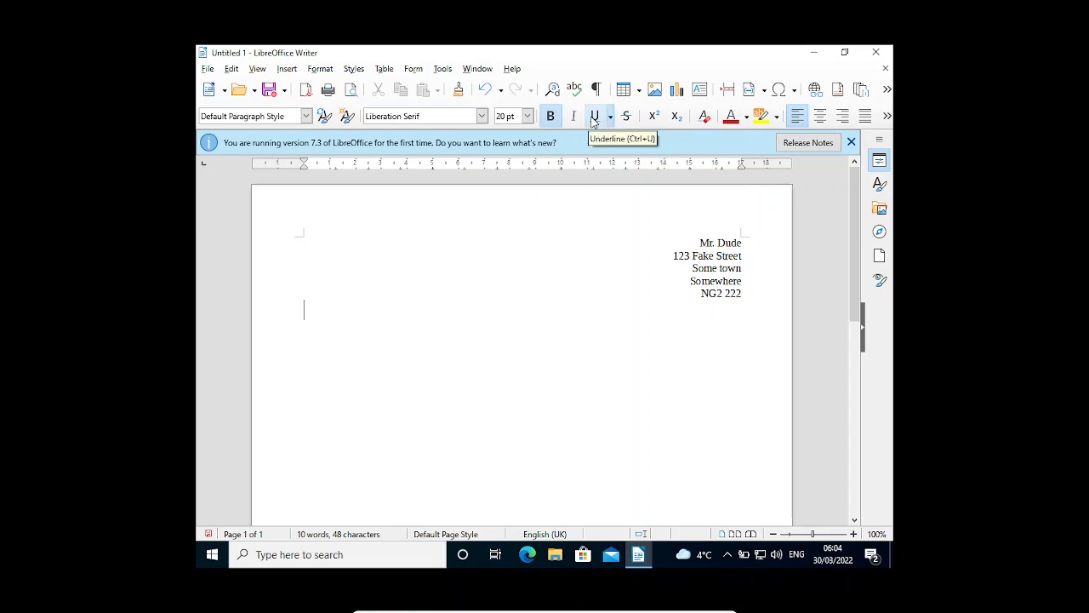
{"action": "left_click", "coordinate": [594, 119]}
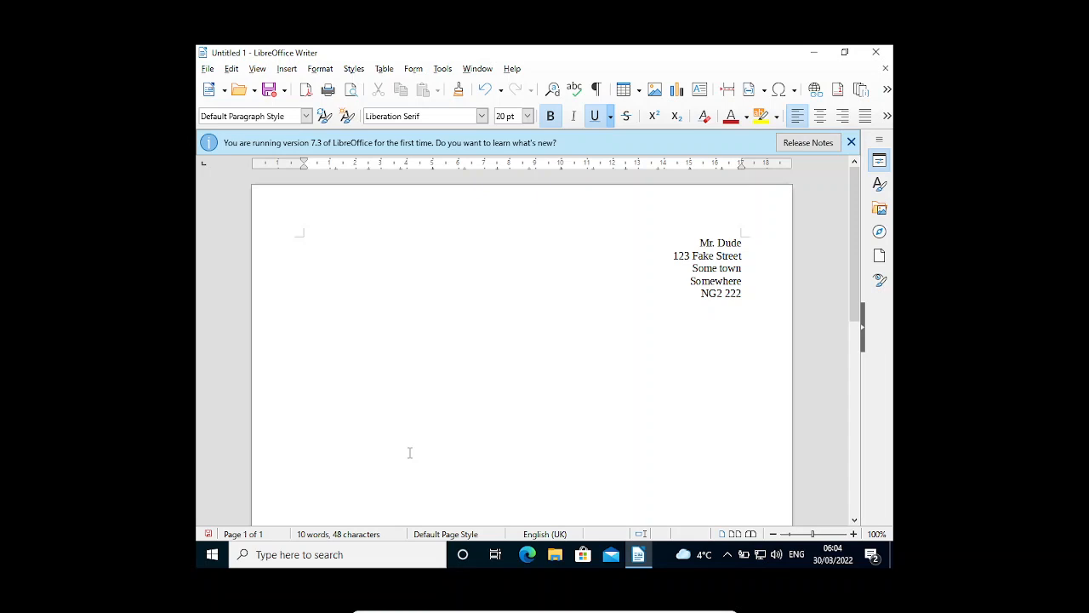
{"action": "key", "text": "BackSpace"}
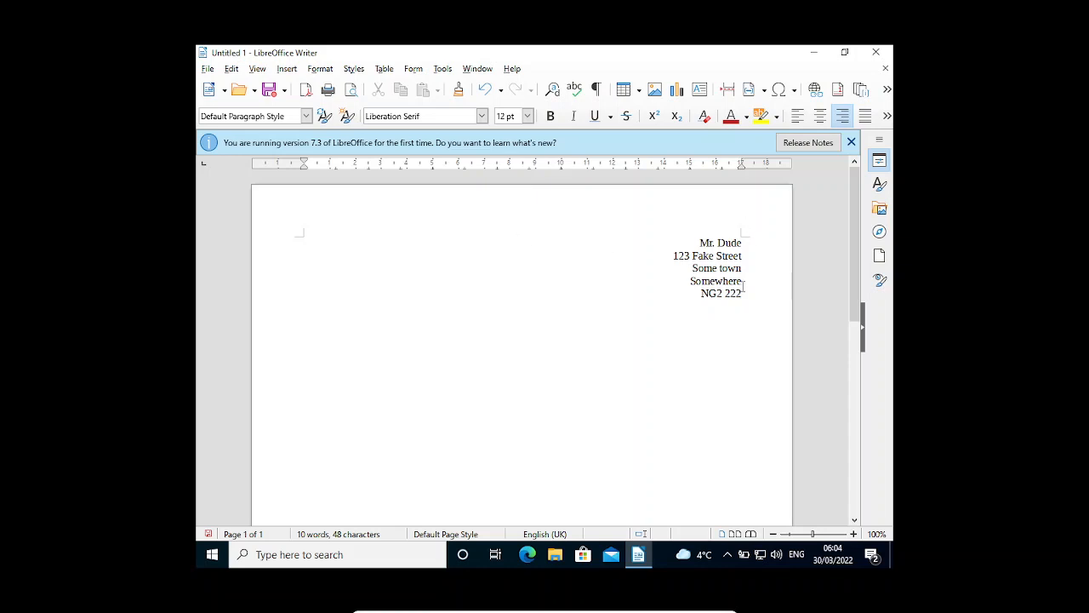
Start a left-aligned line below the address block and set its text formatting to bold, underlined and 18 pt
{"action": "key", "text": "Return"}
{"action": "left_click", "coordinate": [797, 115]}
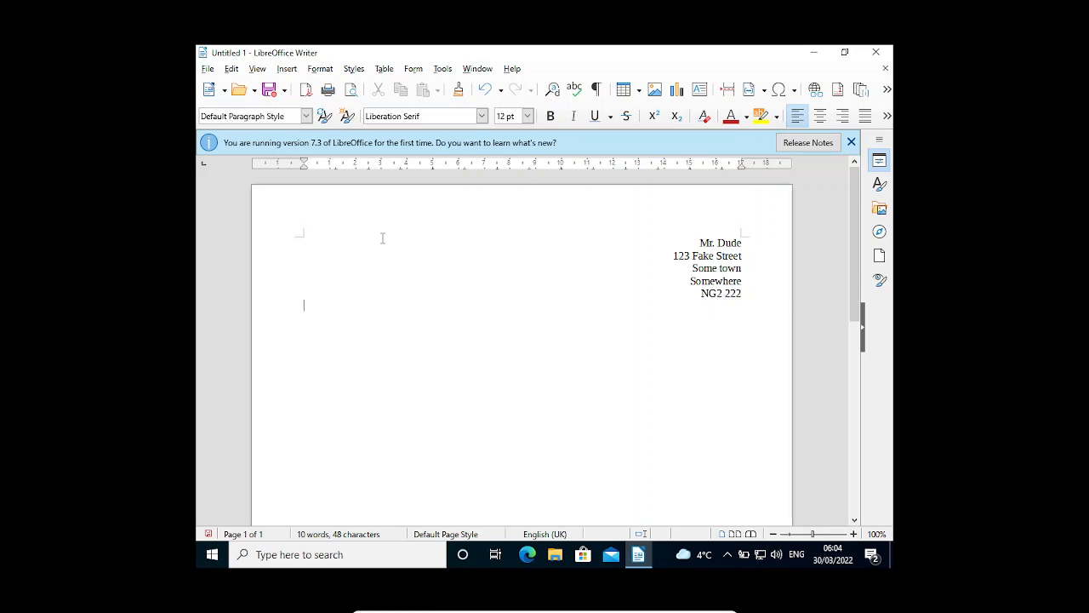
{"action": "type", "text": "S"}
{"action": "key", "text": "BackSpace"}
{"action": "left_click", "coordinate": [549, 118]}
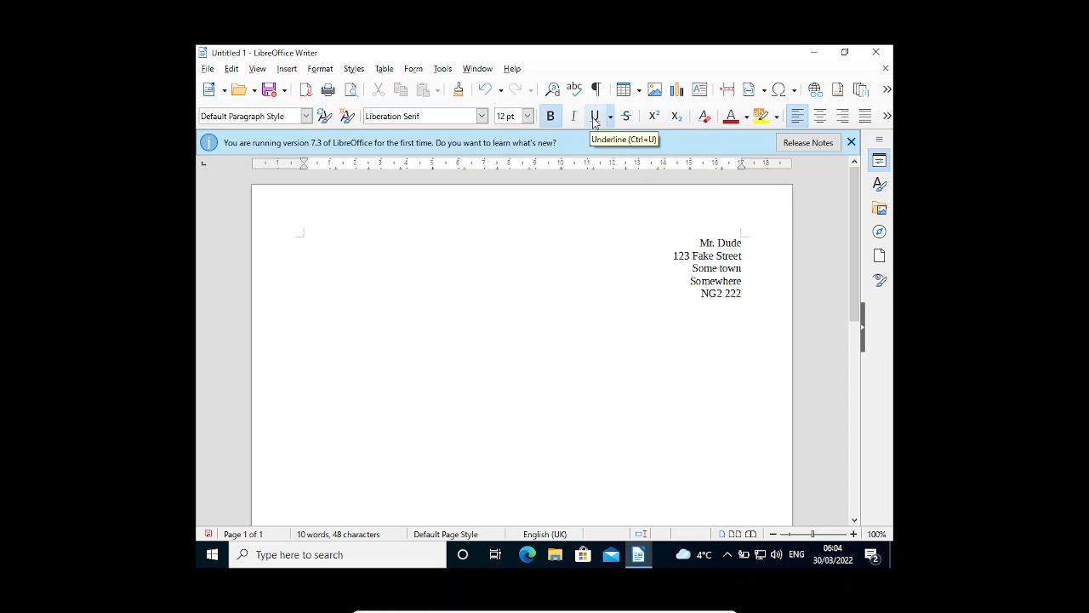
{"action": "left_click", "coordinate": [528, 115]}
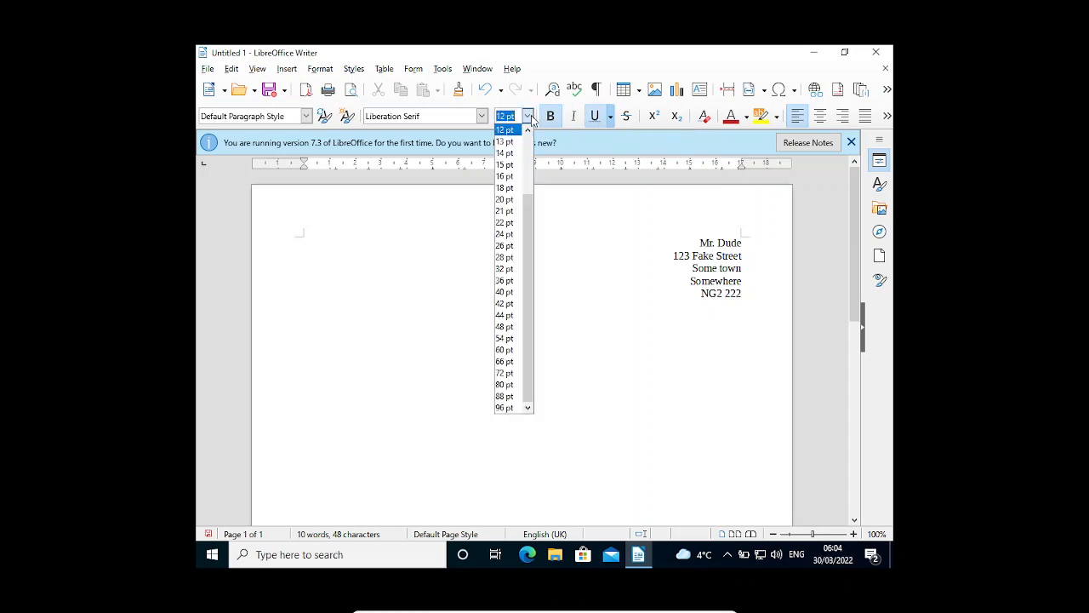
{"action": "left_click", "coordinate": [513, 188]}
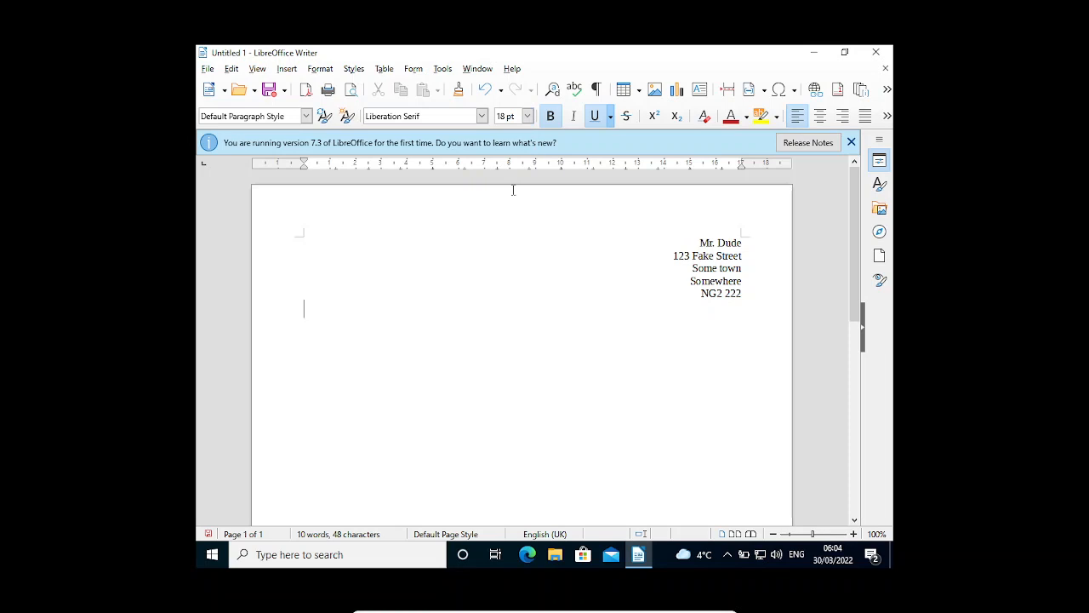
Enter the heading "Very Important Medical Stuff" on the bold, underlined line below the address block
{"action": "type", "text": "Very Important "}
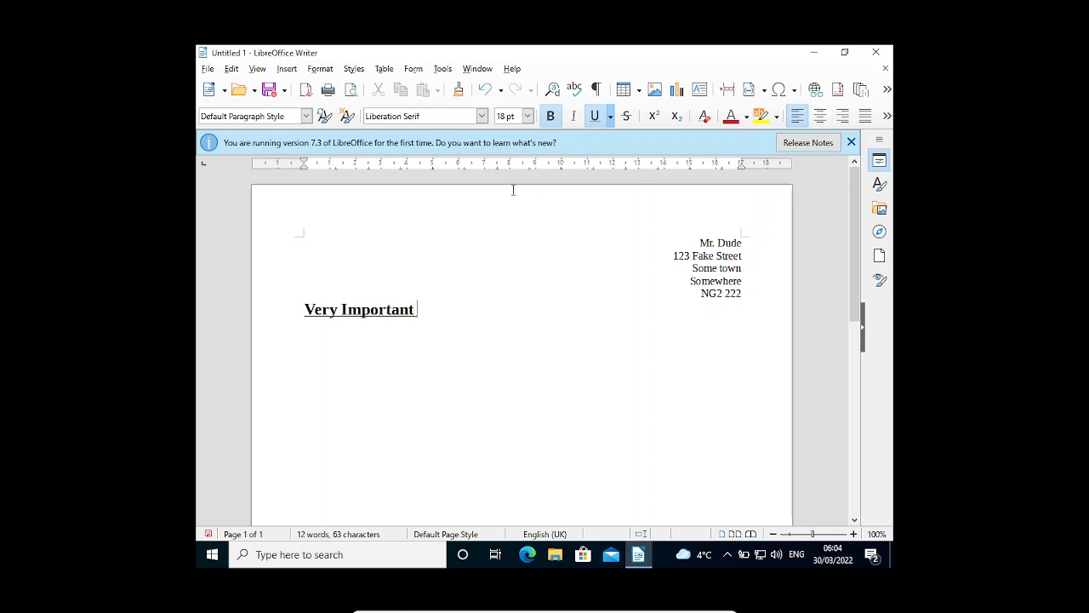
{"action": "type", "text": "Medi"}
{"action": "key", "text": "BackSpace"}
{"action": "type", "text": "dical Stuff"}
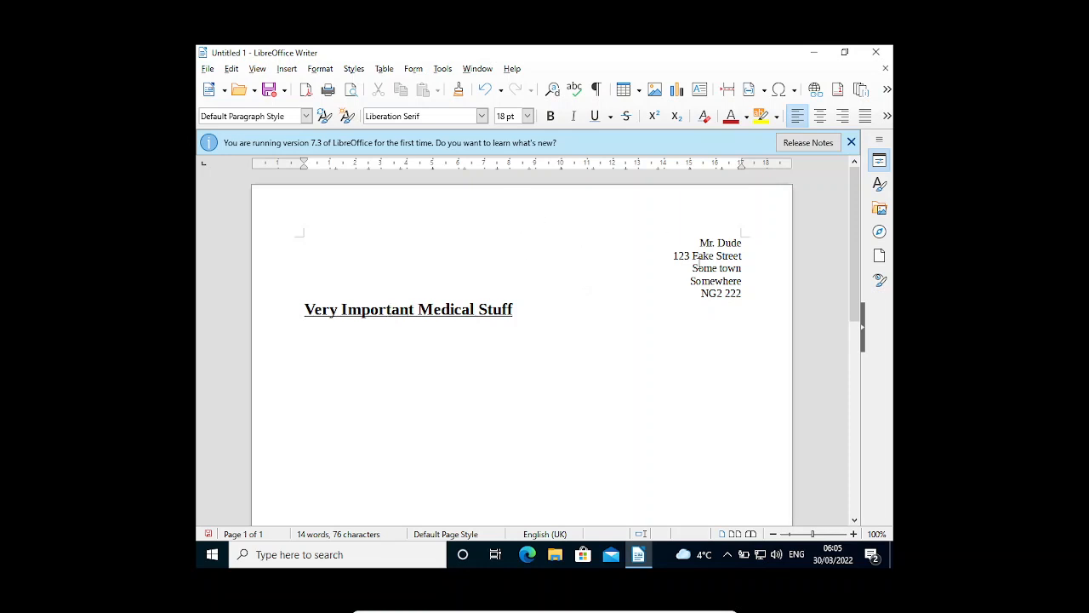
Set the text size to 15 pt below the heading and enter a salutation reading "Dear Dr." with the recipient's surname
{"action": "left_click", "coordinate": [527, 116]}
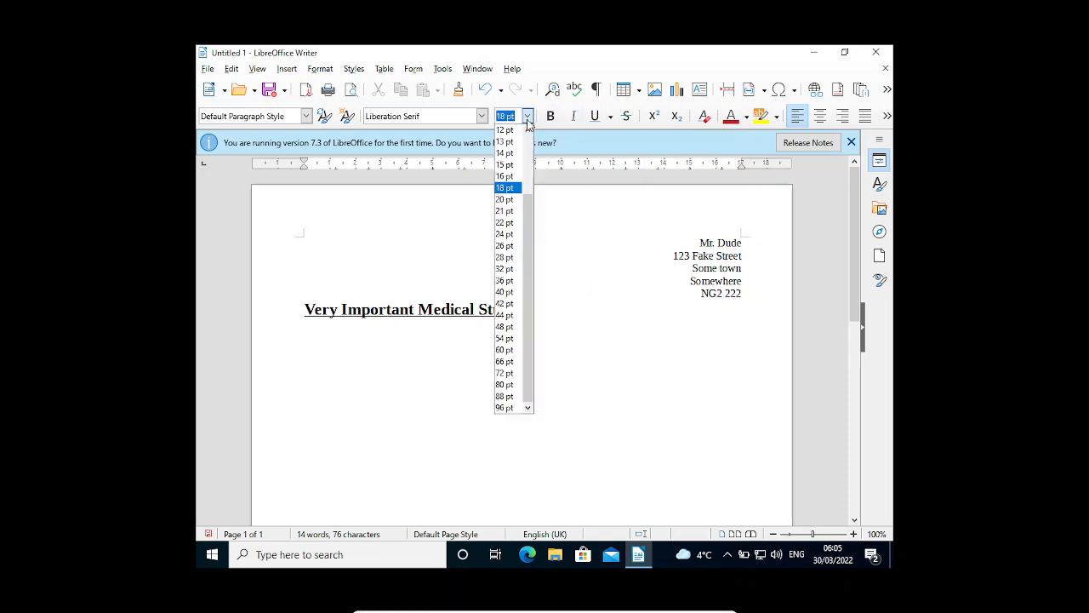
{"action": "left_click", "coordinate": [508, 164]}
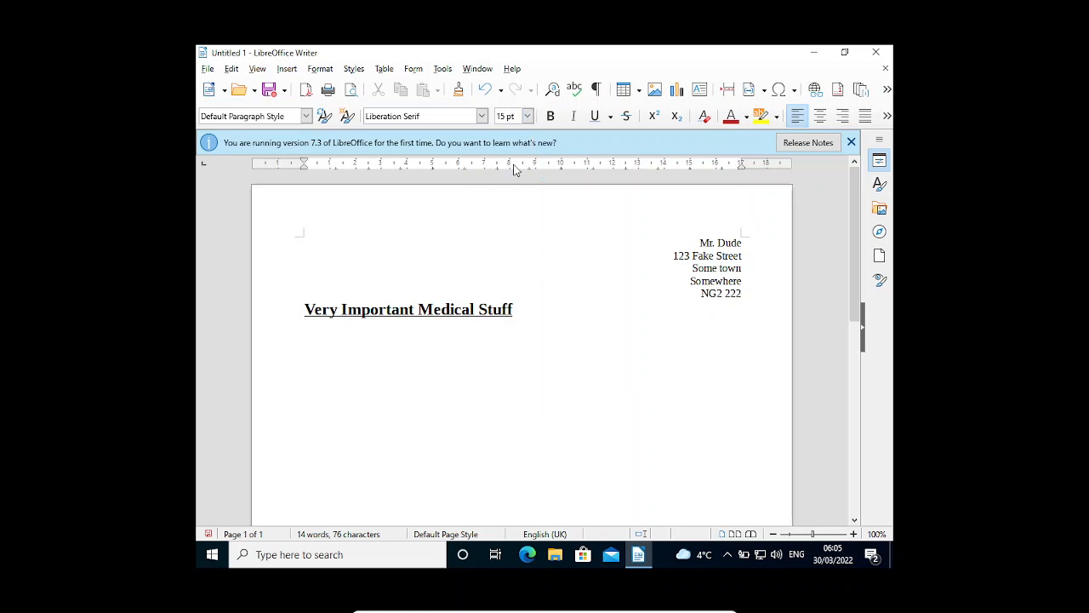
{"action": "type", "text": "Dear"}
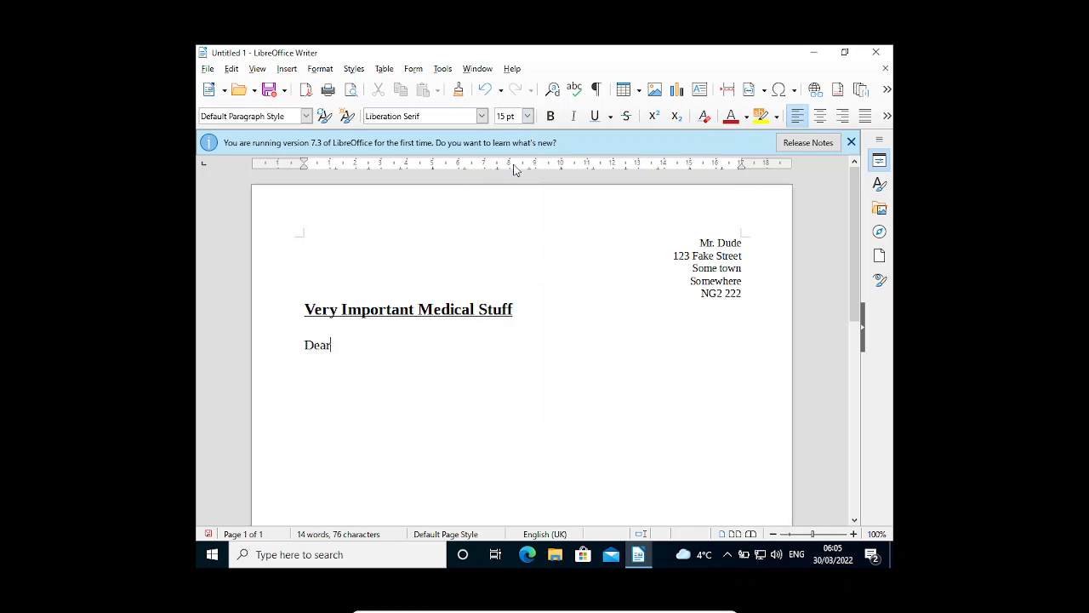
{"action": "type", "text": " Dr. "}
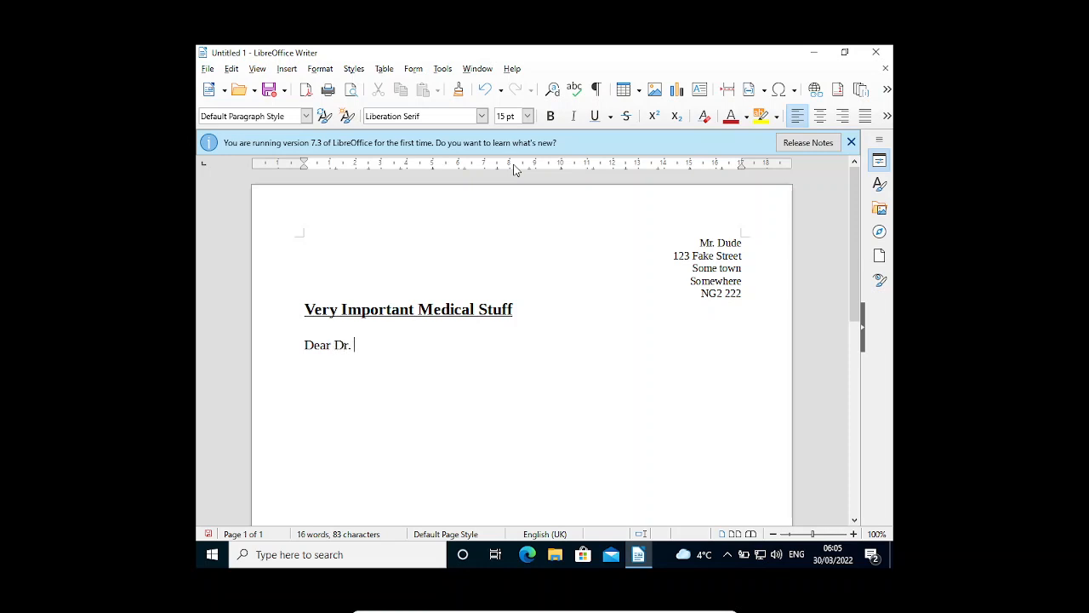
{"action": "type", "text": "Dudette"}
Replace the doctor's title and surname in the salutation with the title and name from the address block's first line
{"action": "left_click", "coordinate": [696, 249]}
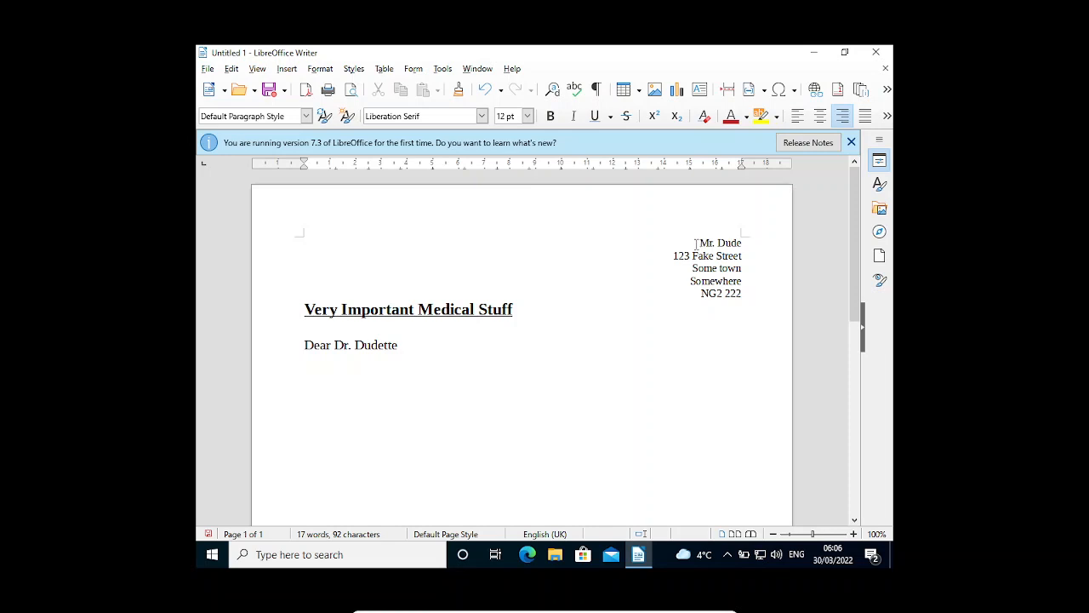
{"action": "left_click", "coordinate": [414, 347]}
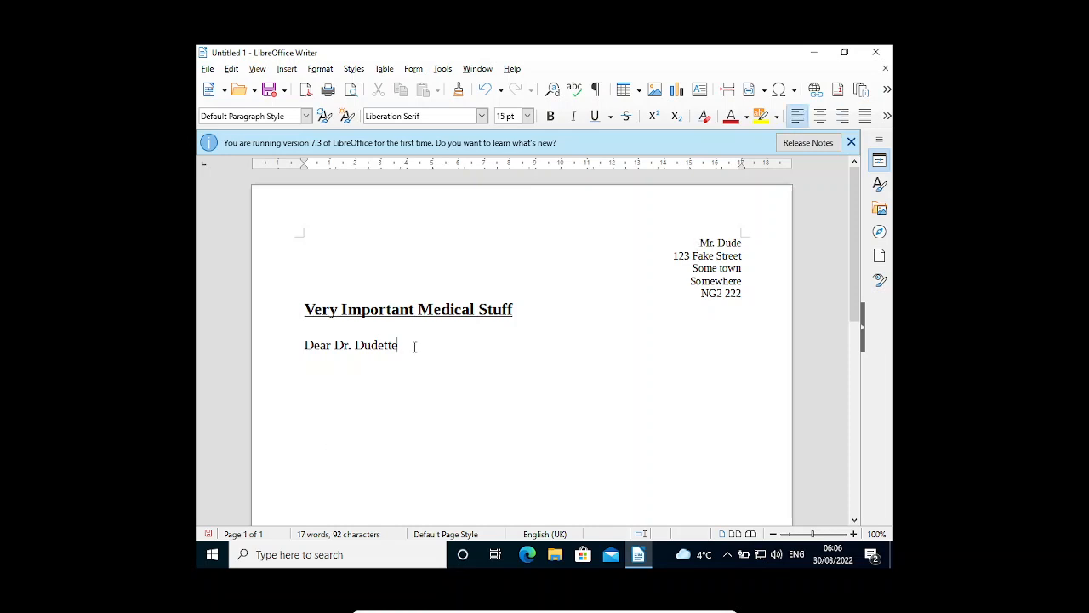
{"action": "key", "text": "BackSpace"}
{"action": "key", "text": "BackSpace"}
{"action": "key", "text": "BackSpace"}
{"action": "key", "text": "BackSpace"}
{"action": "key", "text": "BackSpace"}
{"action": "key", "text": "BackSpace"}
{"action": "key", "text": "BackSpace"}
{"action": "key", "text": "BackSpace"}
{"action": "key", "text": "BackSpace"}
{"action": "key", "text": "BackSpace"}
{"action": "key", "text": "BackSpace"}
{"action": "key", "text": "BackSpace"}
{"action": "type", "text": "Mr. Dude"}
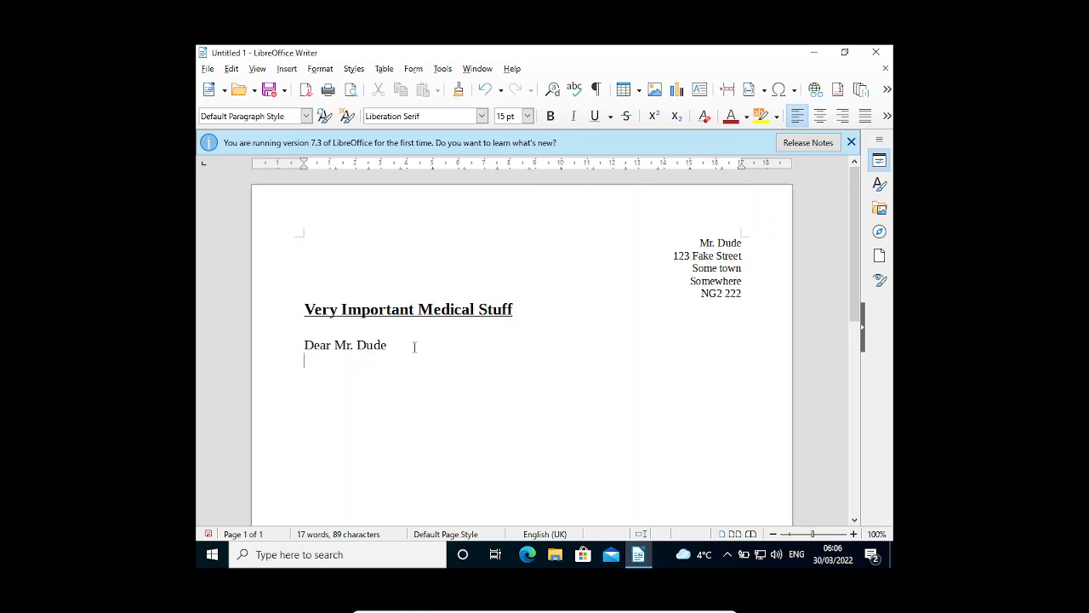
Start an indented body paragraph below the salutation reading "Start typing stuff because ttypgn stuff is what we are doing"
{"action": "key", "text": "Return"}
{"action": "type", "text": "Start typing st"}
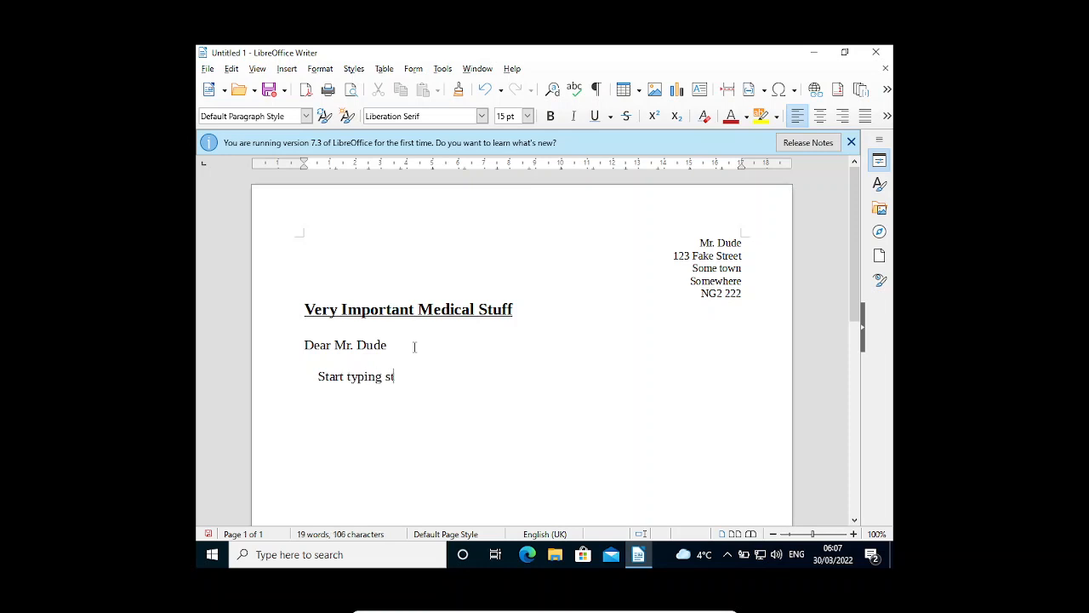
{"action": "type", "text": "uff because"}
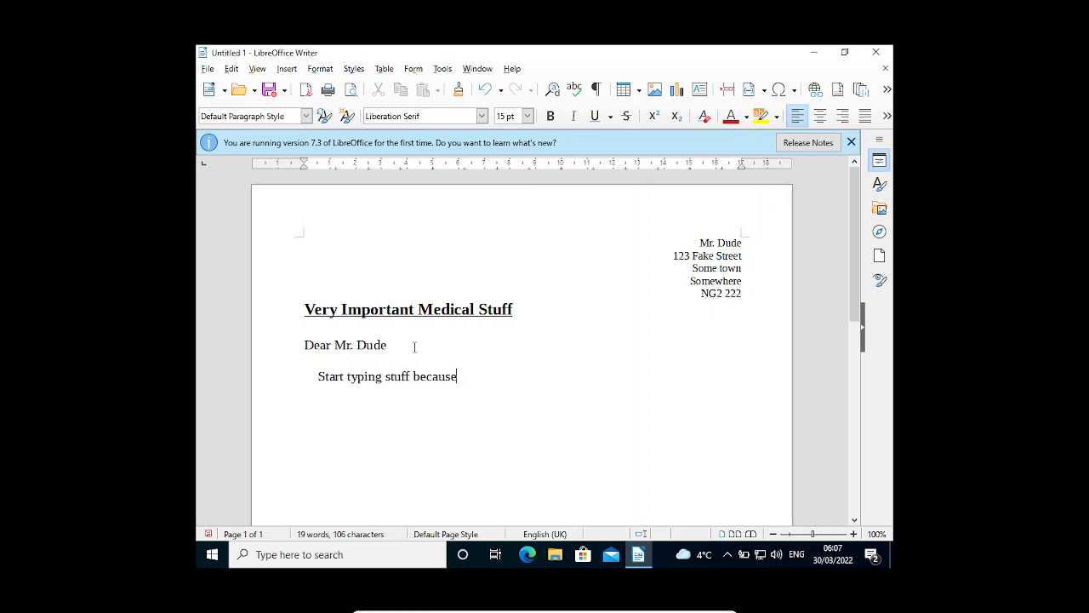
{"action": "type", "text": " ttyp"}
{"action": "key", "text": "BackSpace"}
{"action": "key", "text": "BackSpace"}
{"action": "type", "text": "y"}
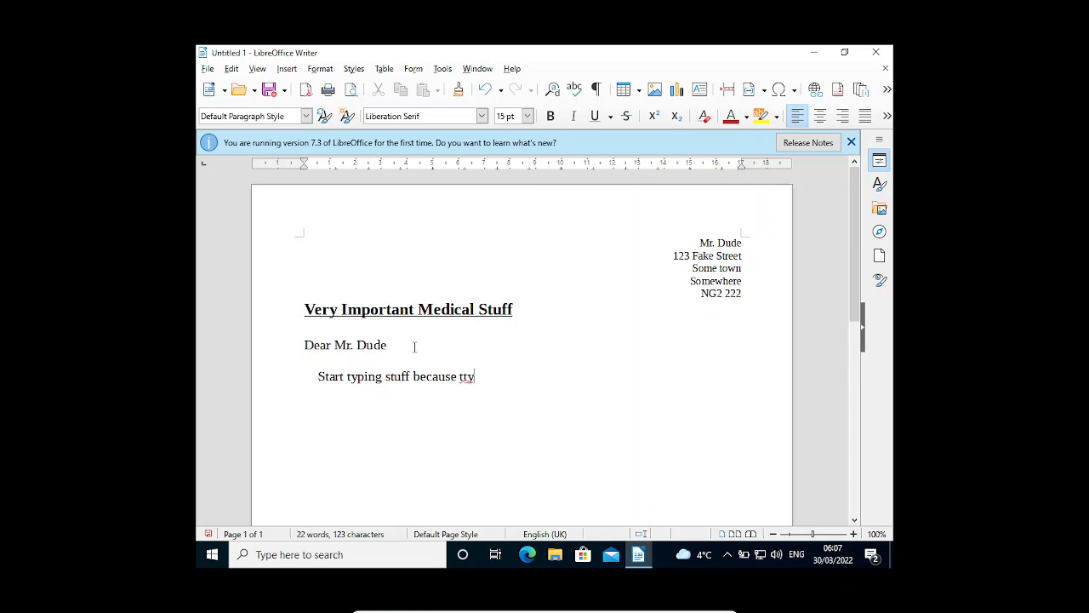
{"action": "type", "text": "pgn"}
{"action": "type", "text": " stuff "}
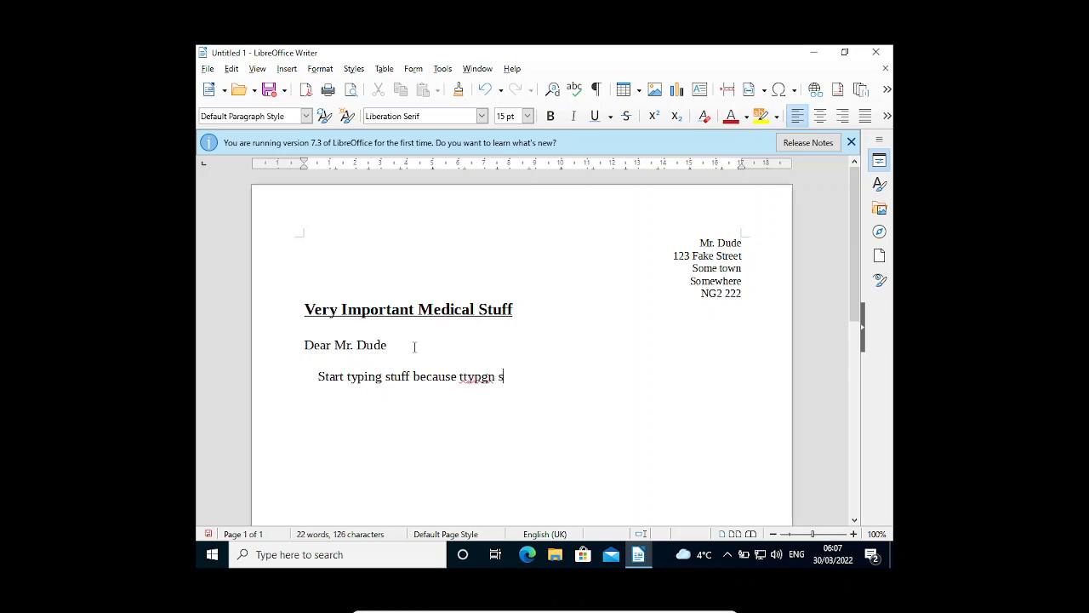
{"action": "type", "text": "is what wer a"}
{"action": "key", "text": "BackSpace"}
{"action": "key", "text": "BackSpace"}
{"action": "key", "text": "BackSpace"}
{"action": "type", "text": "are doing"}
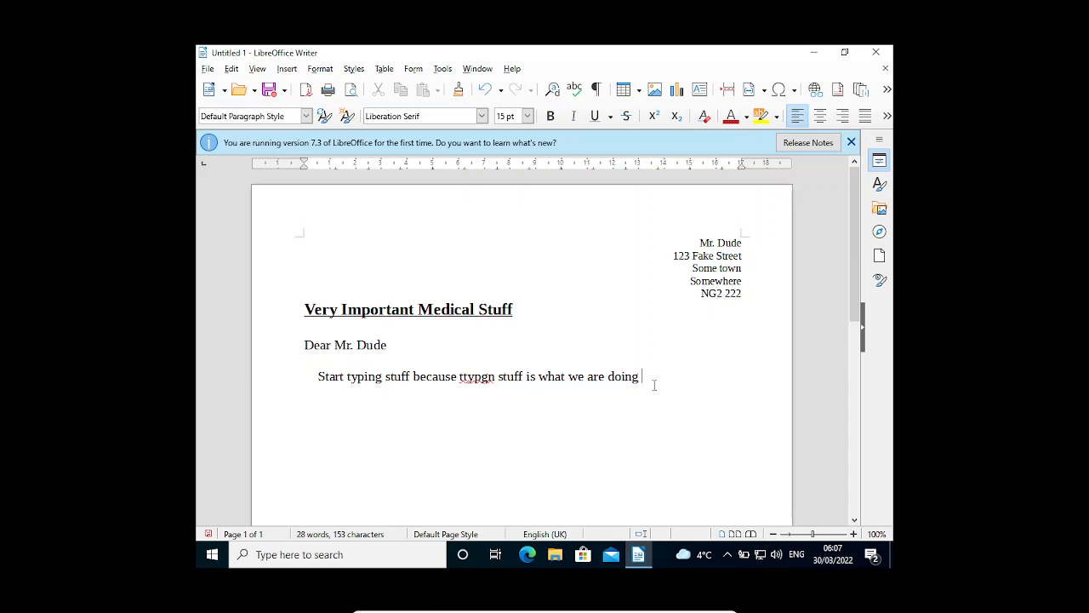
Extend the body paragraph with one long unbroken string of random filler letters running onto a second line
{"action": "type", "text": "jkisfkjsfsjfksjflj"}
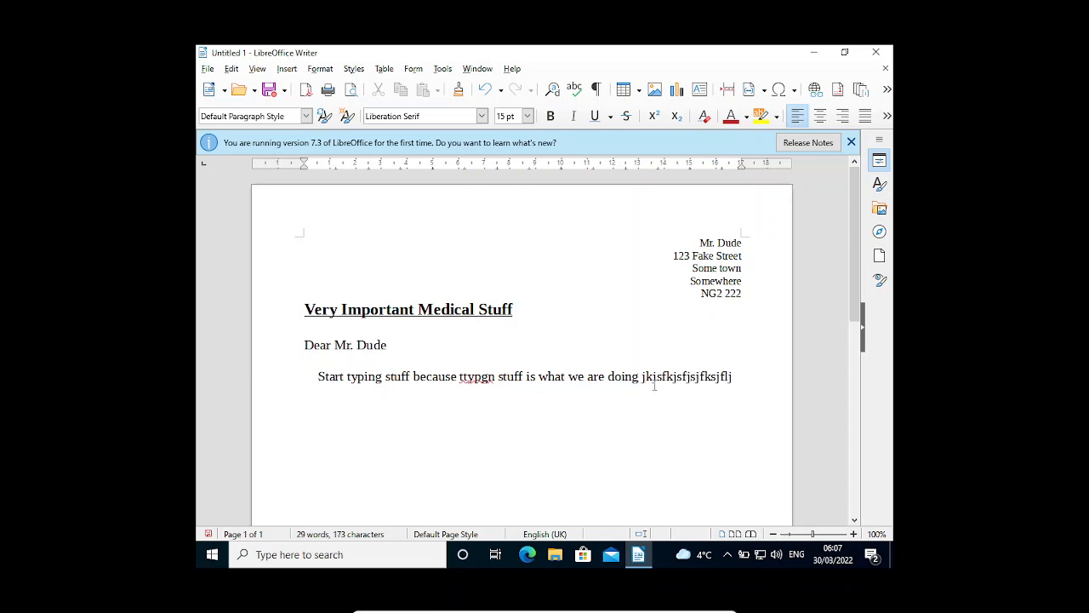
{"action": "type", "text": "sfhf"}
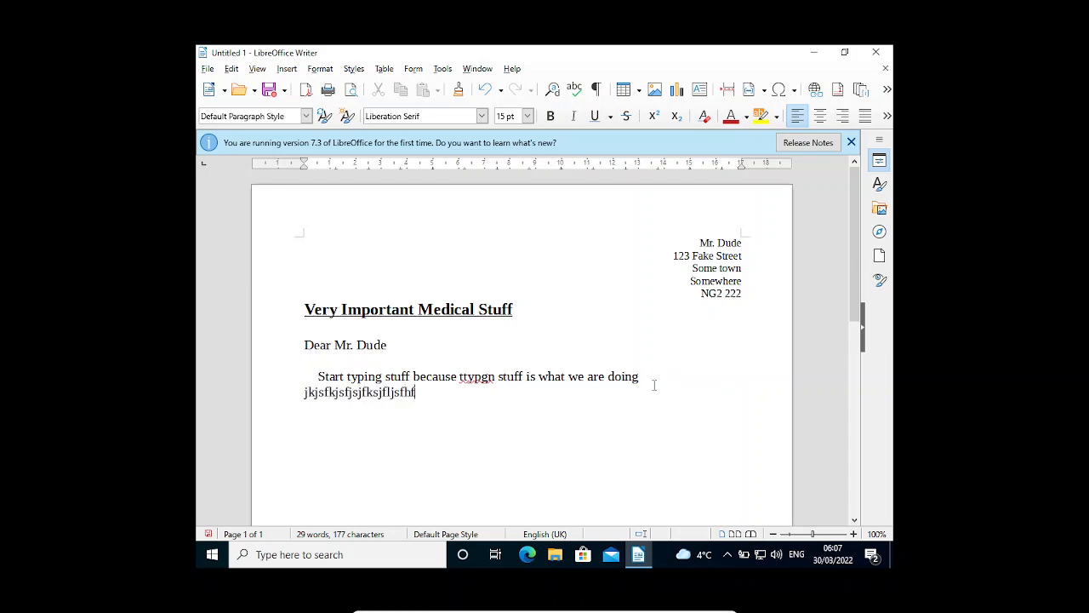
{"action": "type", "text": "sfjhsjfhsjfhsjhfjshf"}
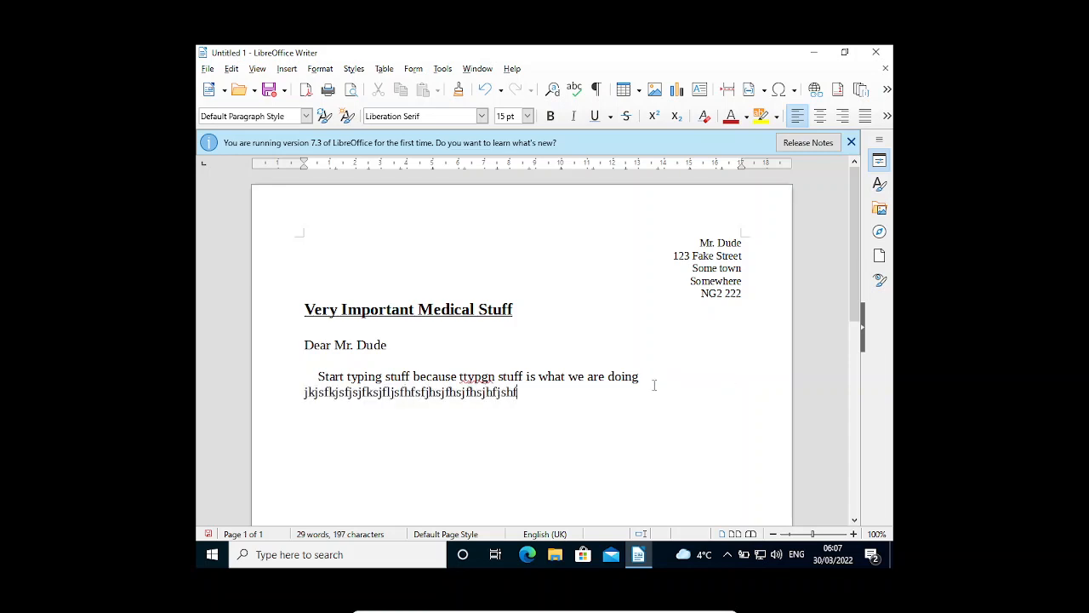
{"action": "left_click", "coordinate": [317, 379]}
{"action": "type", "text": "1"}
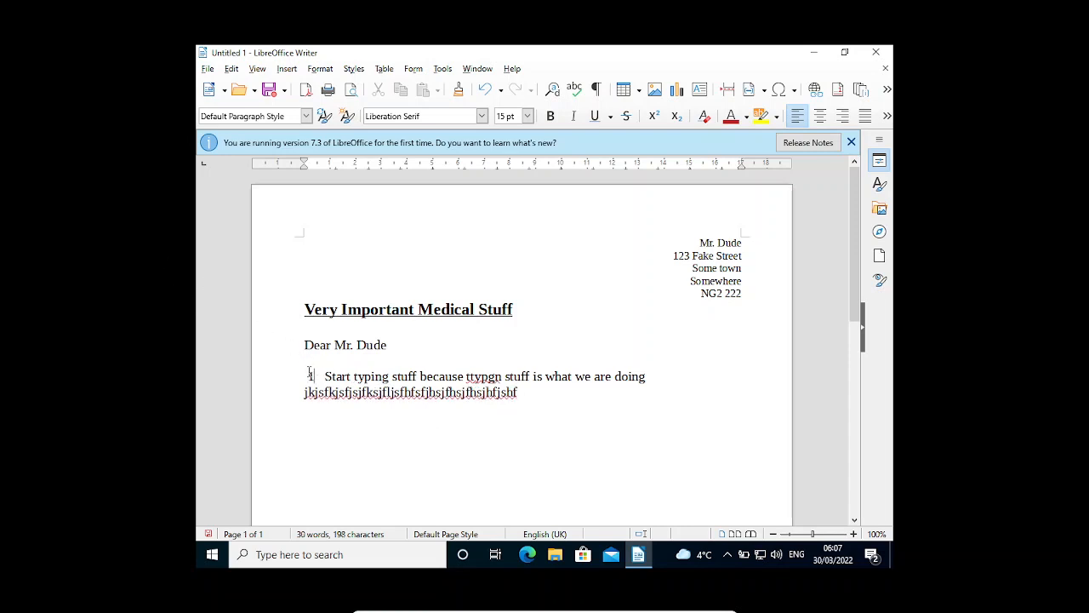
{"action": "key", "text": "BackSpace"}
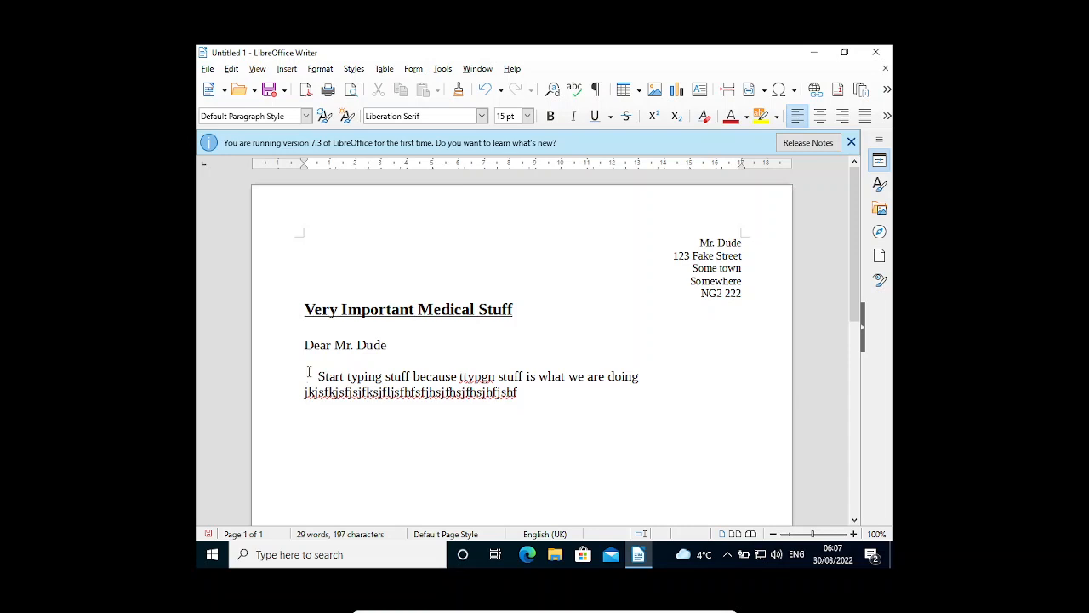
Open the spelling check to view the suggestion for the misspelt word in the body paragraph, and close it without correcting anything
{"action": "left_click", "coordinate": [548, 408]}
{"action": "left_click", "coordinate": [443, 69]}
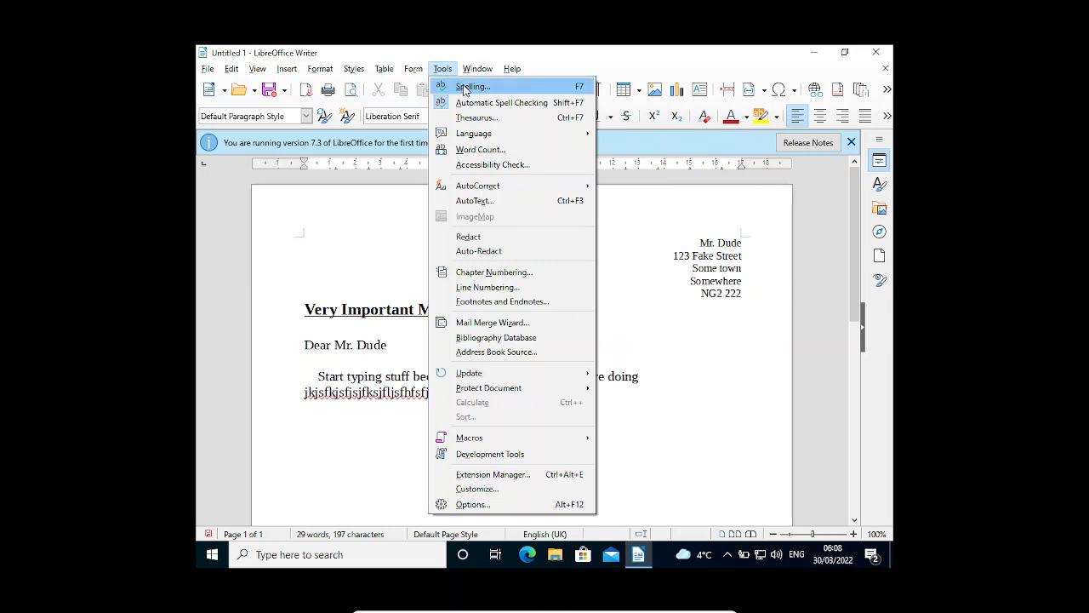
{"action": "left_click", "coordinate": [465, 87]}
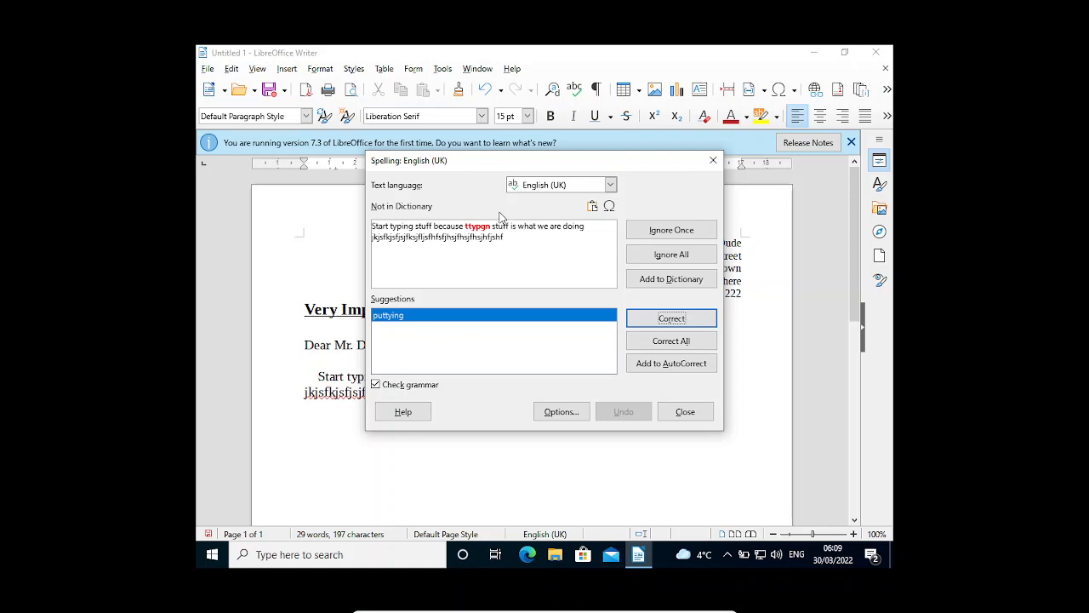
{"action": "left_click", "coordinate": [713, 161]}
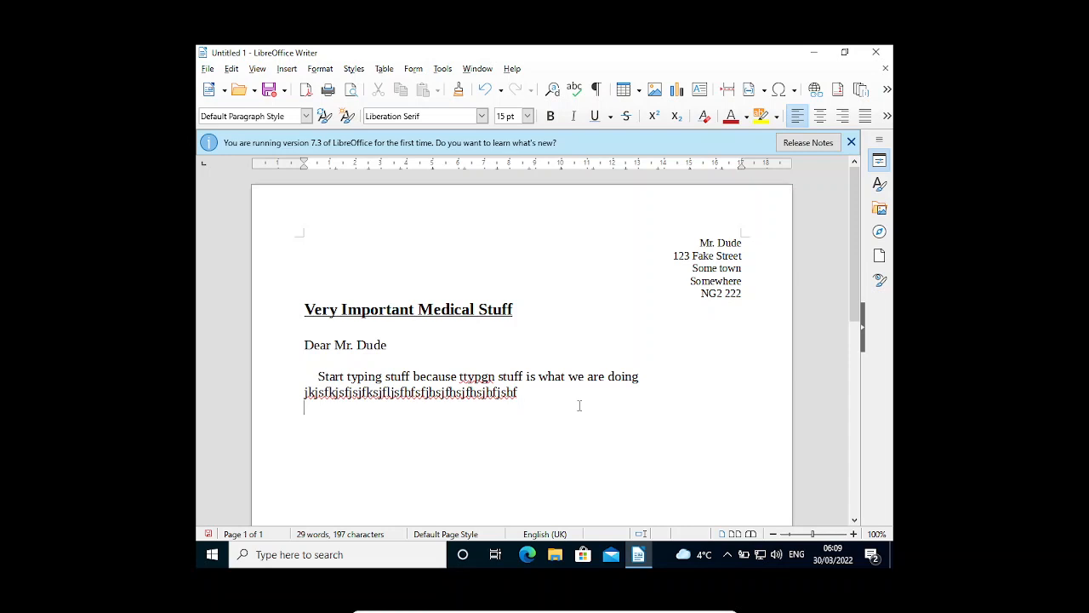
Add the misspelt word "Stattment" on its own line below the body paragraph and correct it to "Statement" with the spelling check
{"action": "type", "text": "Stattment"}
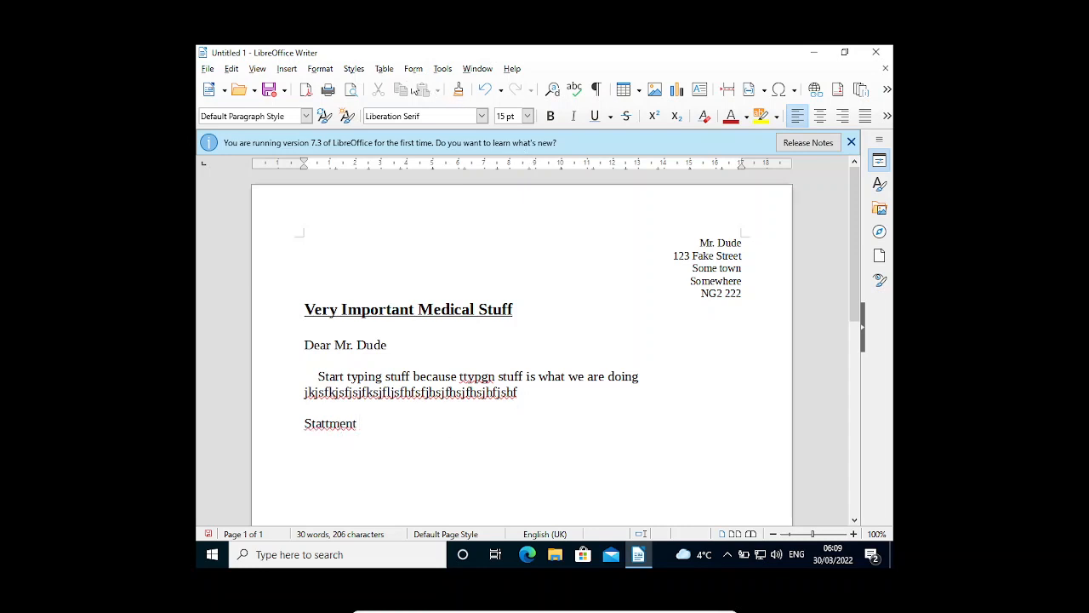
{"action": "left_click", "coordinate": [443, 69]}
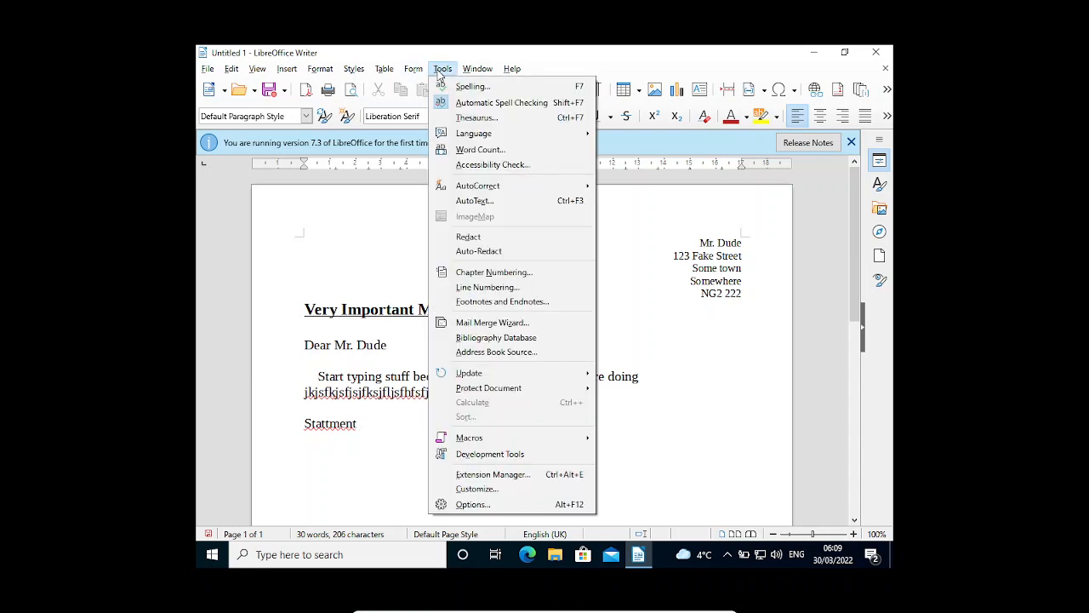
{"action": "left_click", "coordinate": [463, 88]}
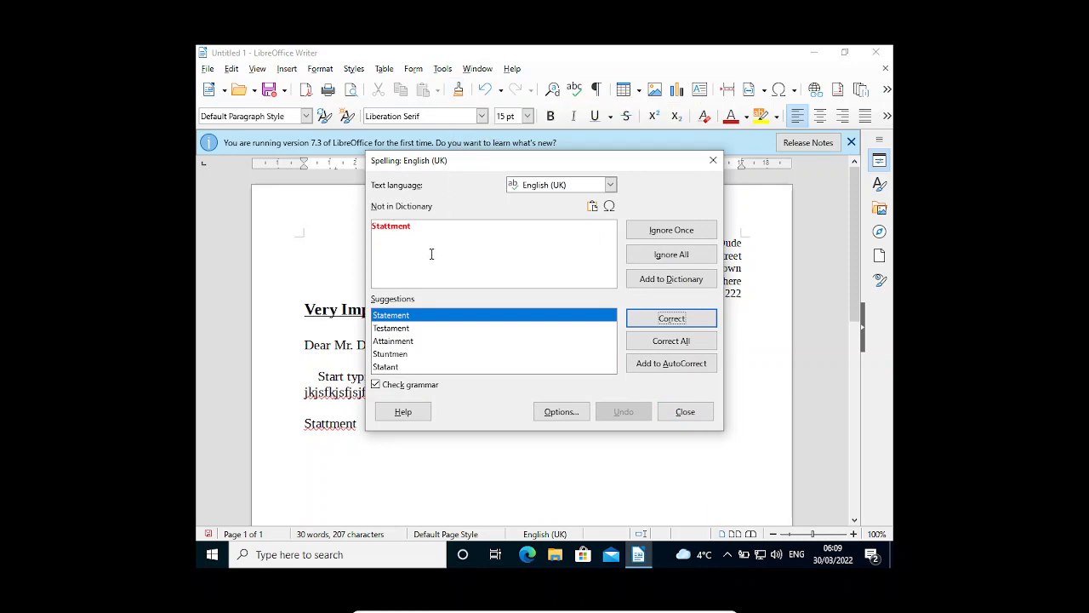
{"action": "left_click", "coordinate": [416, 318]}
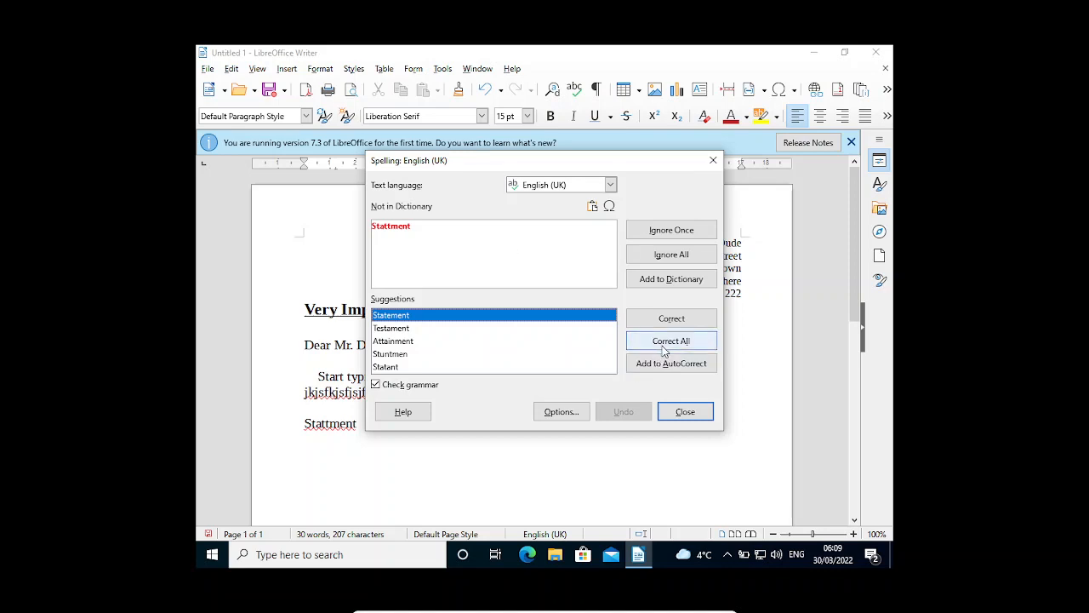
{"action": "left_click", "coordinate": [572, 237]}
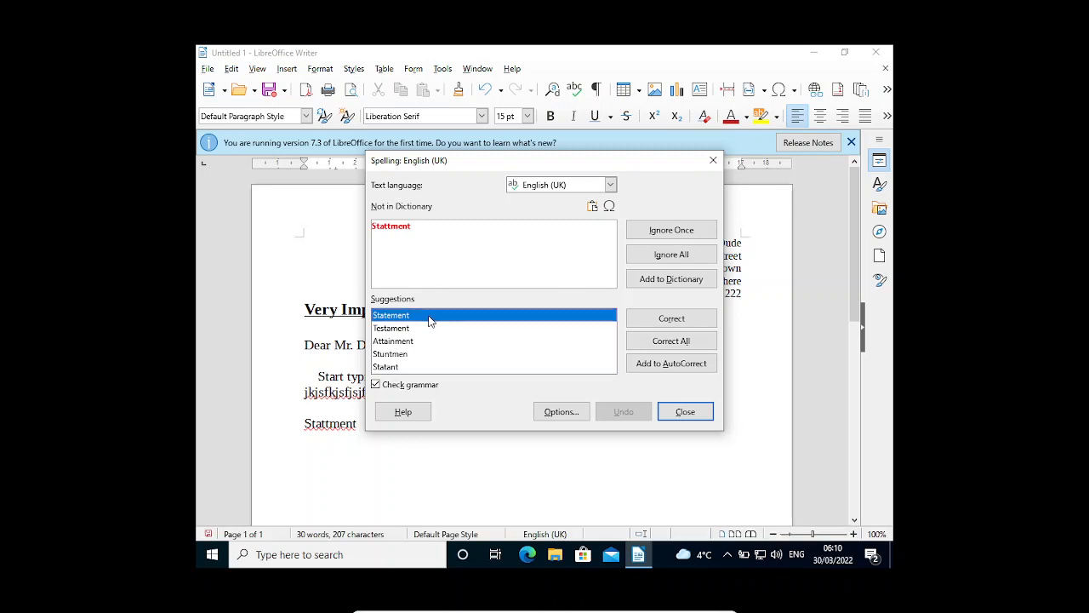
{"action": "left_click", "coordinate": [645, 322]}
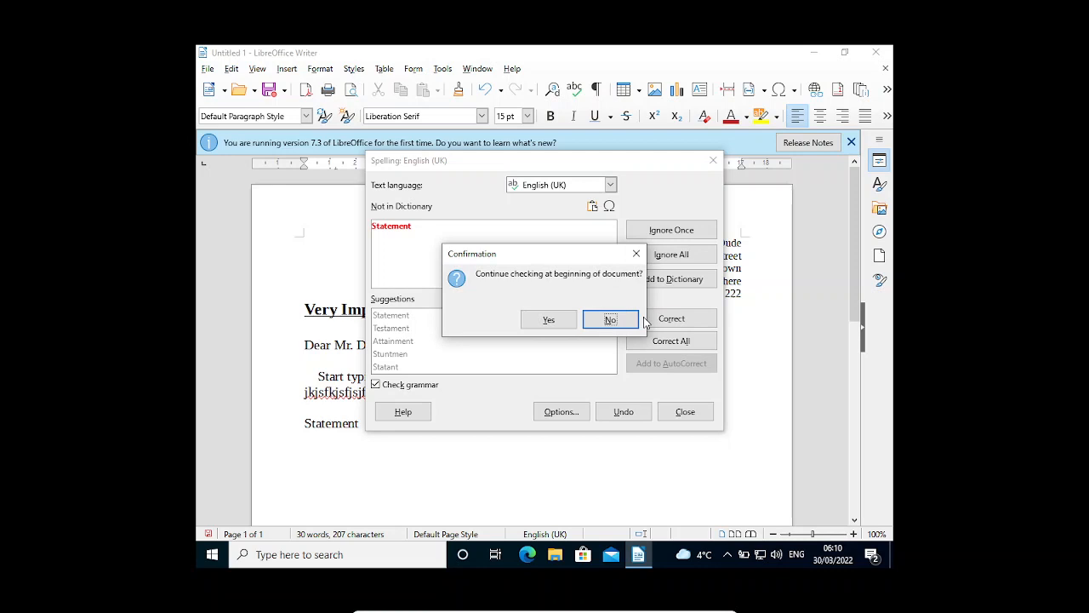
Continue the spelling check from the document's beginning, ignore both unknown words in the body paragraph once, and close the check
{"action": "left_click", "coordinate": [550, 320]}
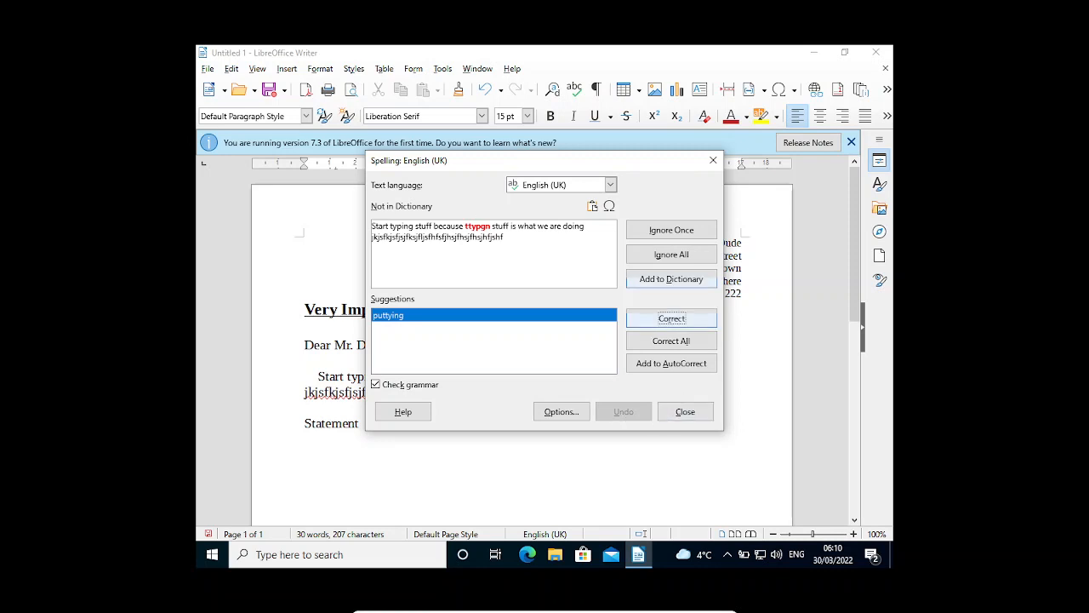
{"action": "left_click", "coordinate": [646, 232]}
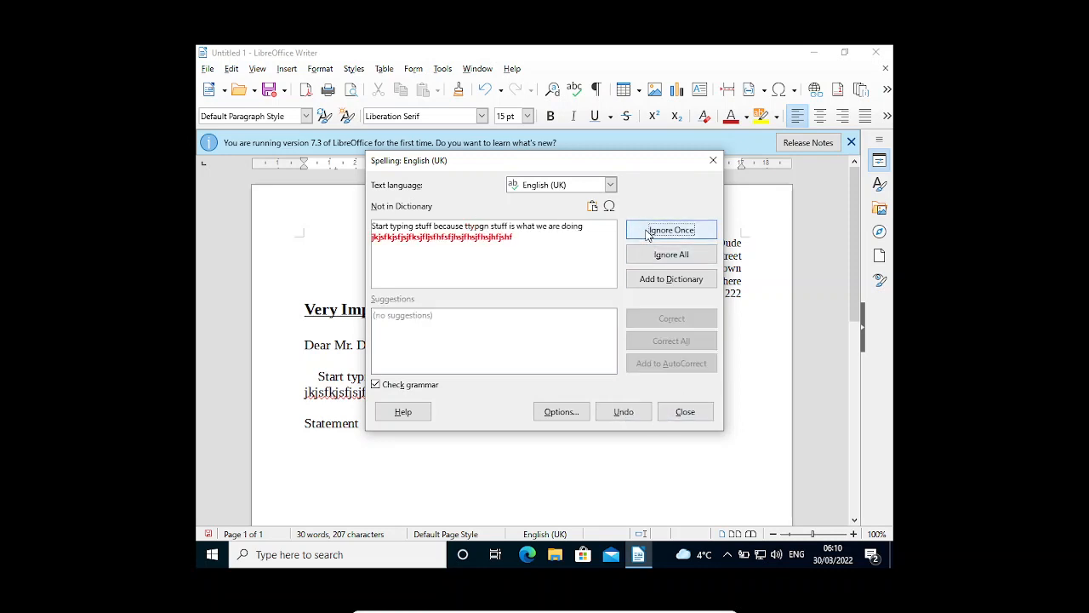
{"action": "left_click", "coordinate": [646, 232]}
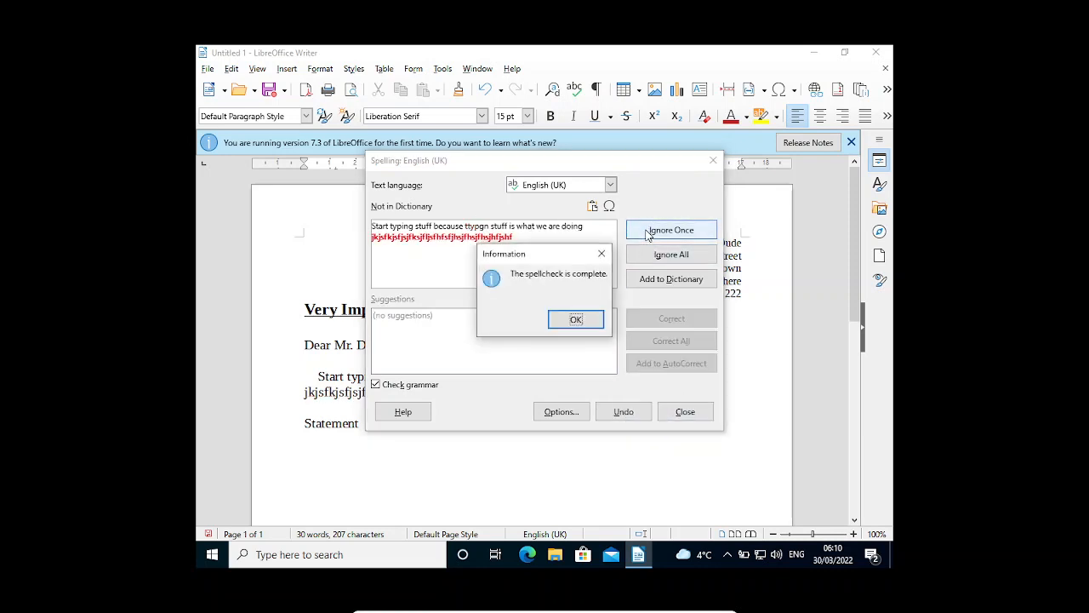
{"action": "left_click", "coordinate": [576, 322]}
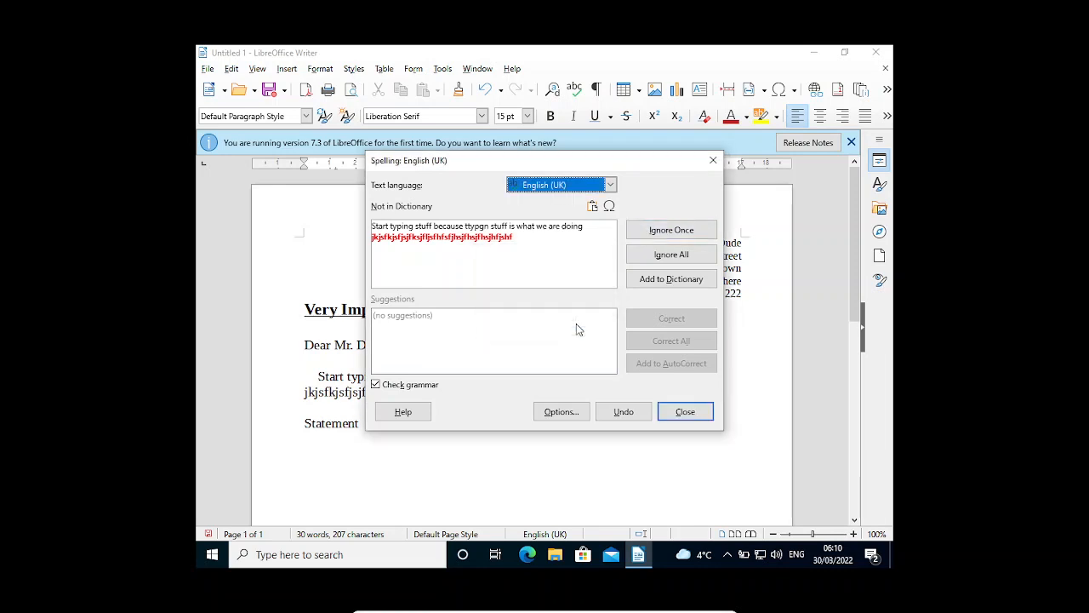
{"action": "left_click", "coordinate": [685, 410]}
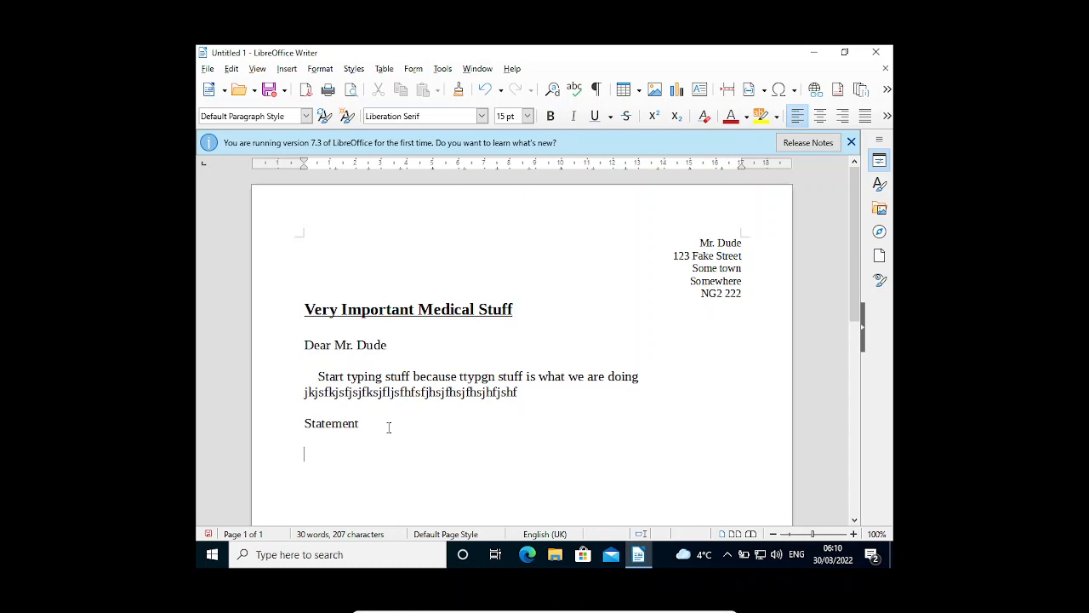
{"action": "type", "text": "Your"}
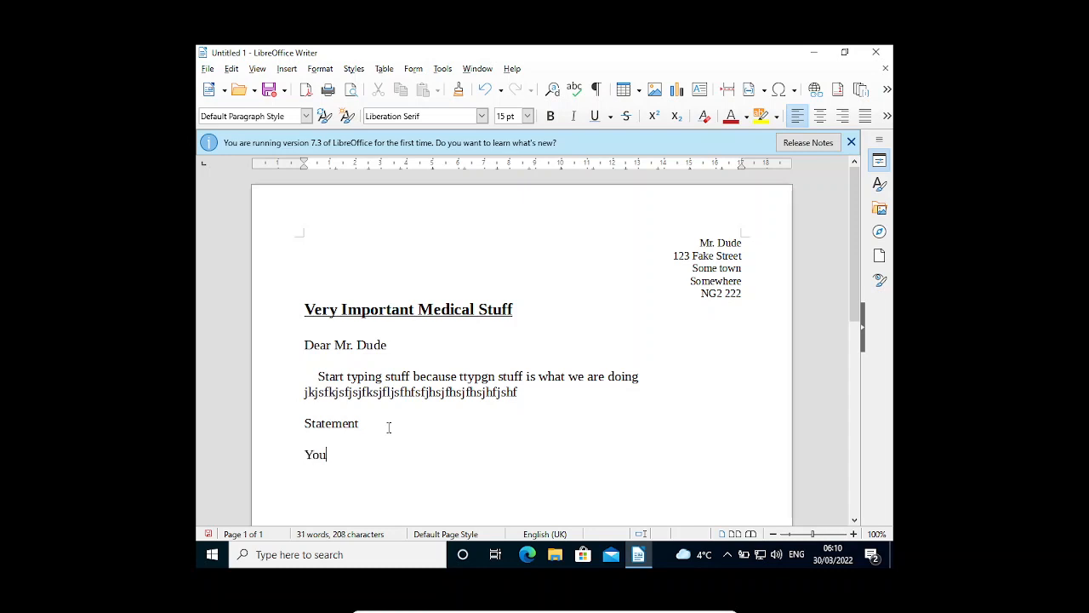
{"action": "key", "text": "BackSpace"}
{"action": "key", "text": "BackSpace"}
{"action": "key", "text": "BackSpace"}
{"action": "key", "text": "BackSpace"}
{"action": "key", "text": "BackSpace"}
Enter the closing "Kind Regards" below the "Statement" line and start a new line under it
{"action": "type", "text": "K"}
{"action": "type", "text": "ind Rwgr"}
{"action": "key", "text": "BackSpace"}
{"action": "key", "text": "BackSpace"}
{"action": "key", "text": "BackSpace"}
{"action": "key", "text": "BackSpace"}
{"action": "type", "text": "Regards"}
{"action": "key", "text": "Return"}
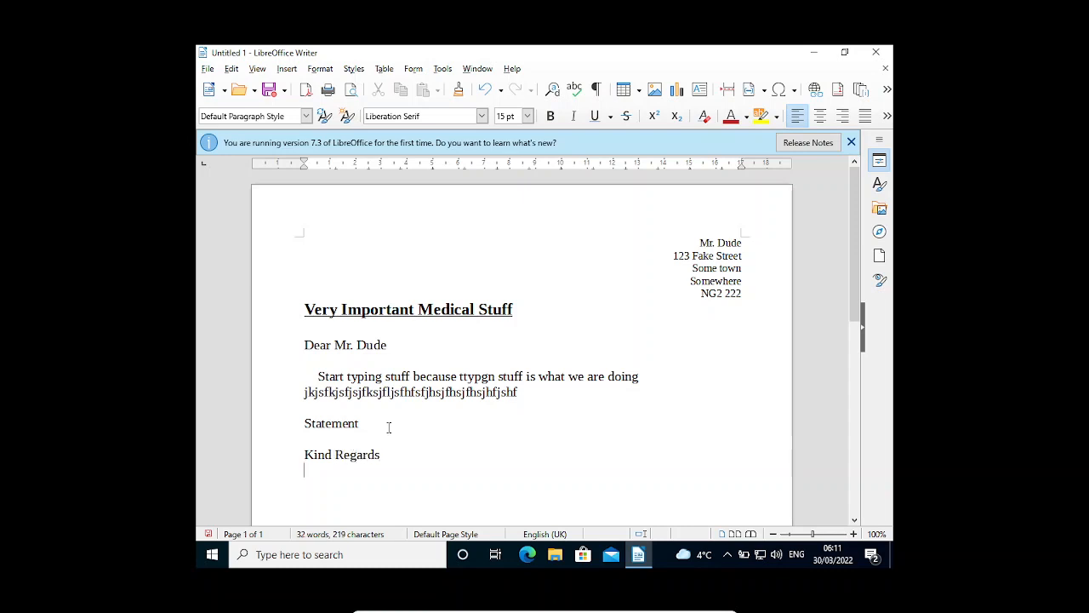
Enter "Our Name" under "Kind Regards" and, after several blank lines, "ADDRESS"
{"action": "type", "text": "Our Name"}
{"action": "key", "text": "Return"}
{"action": "key", "text": "Return"}
{"action": "key", "text": "Return"}
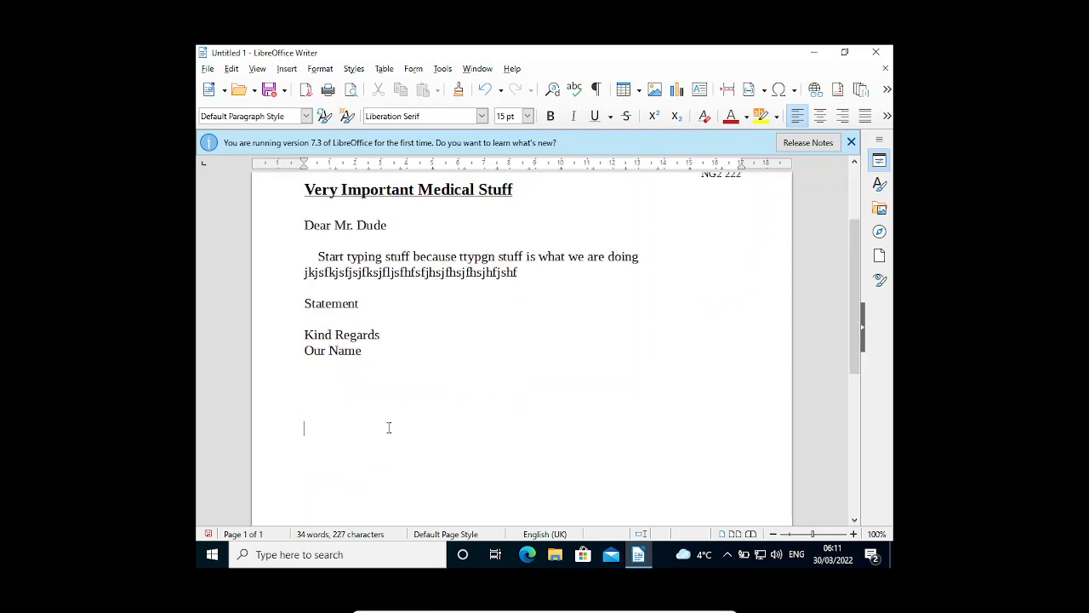
{"action": "type", "text": "ADDRESS"}
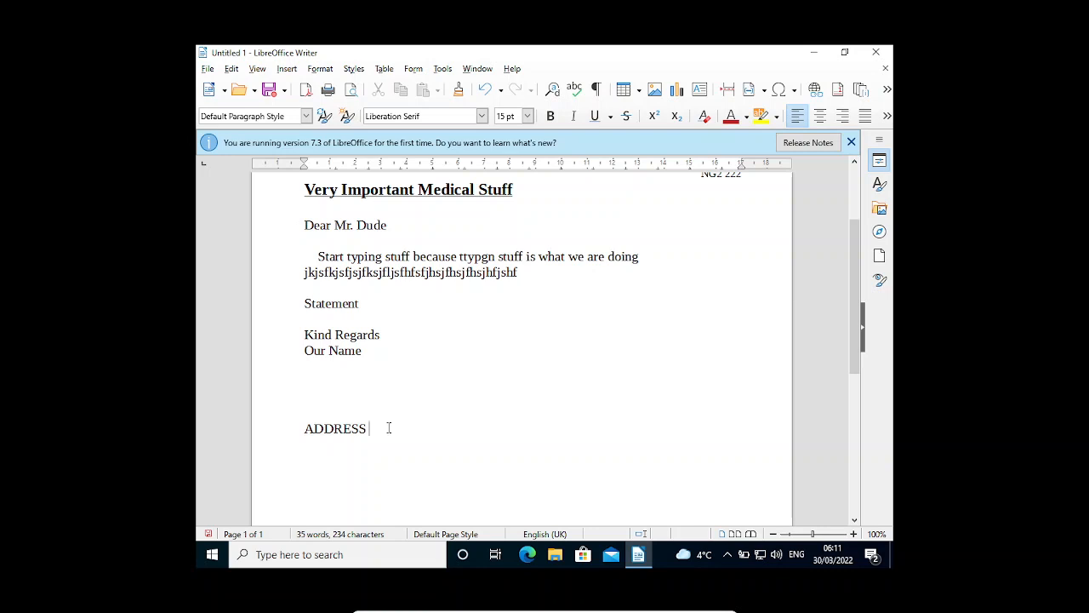
Save the letter in the Documents folder as "Untitled 1" in ODF Text Document format
{"action": "left_click", "coordinate": [271, 94]}
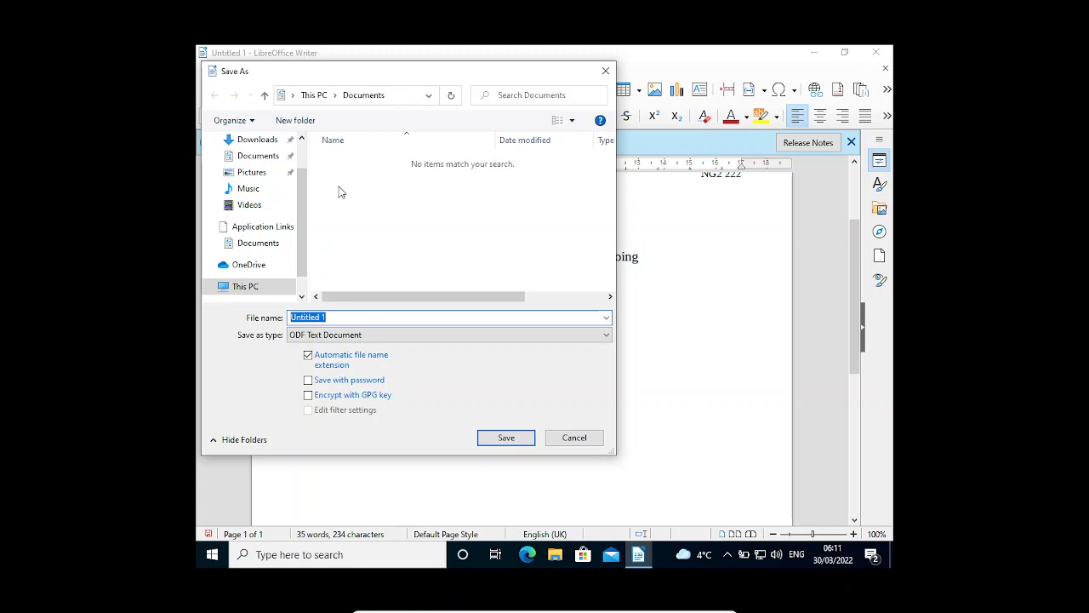
{"action": "left_click", "coordinate": [259, 158]}
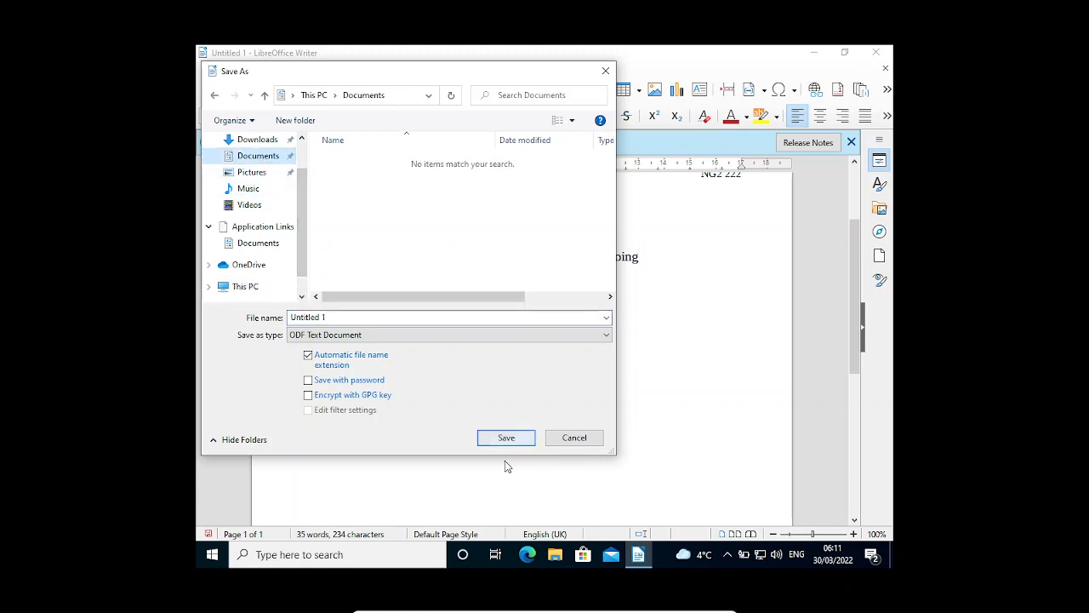
{"action": "left_click", "coordinate": [503, 438]}
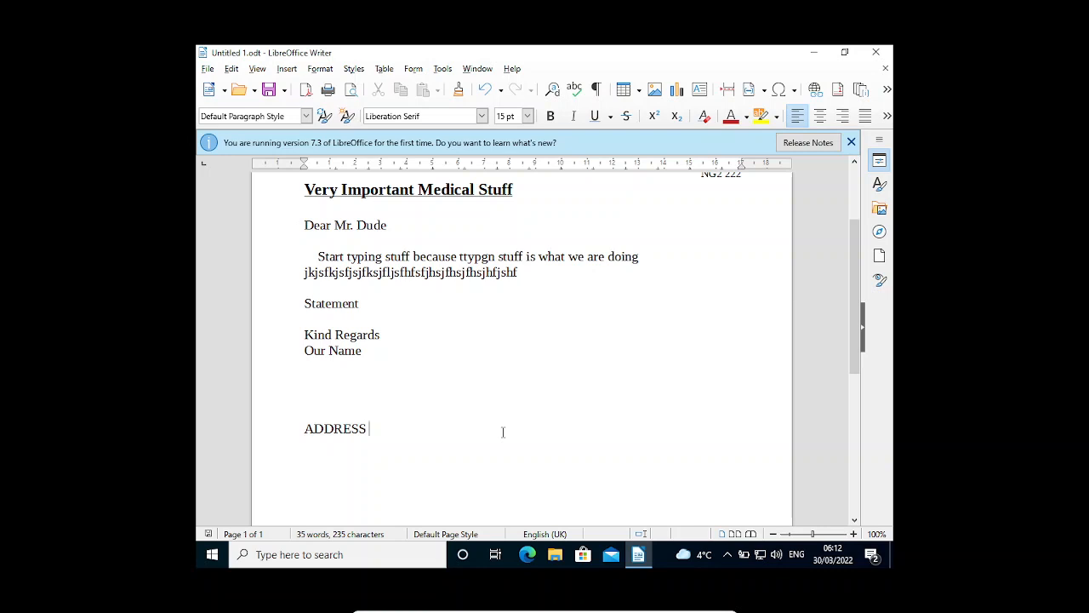
Review the letter's print settings and available printers, keep Microsoft Print to PDF selected, and cancel without printing
{"action": "left_click", "coordinate": [329, 92]}
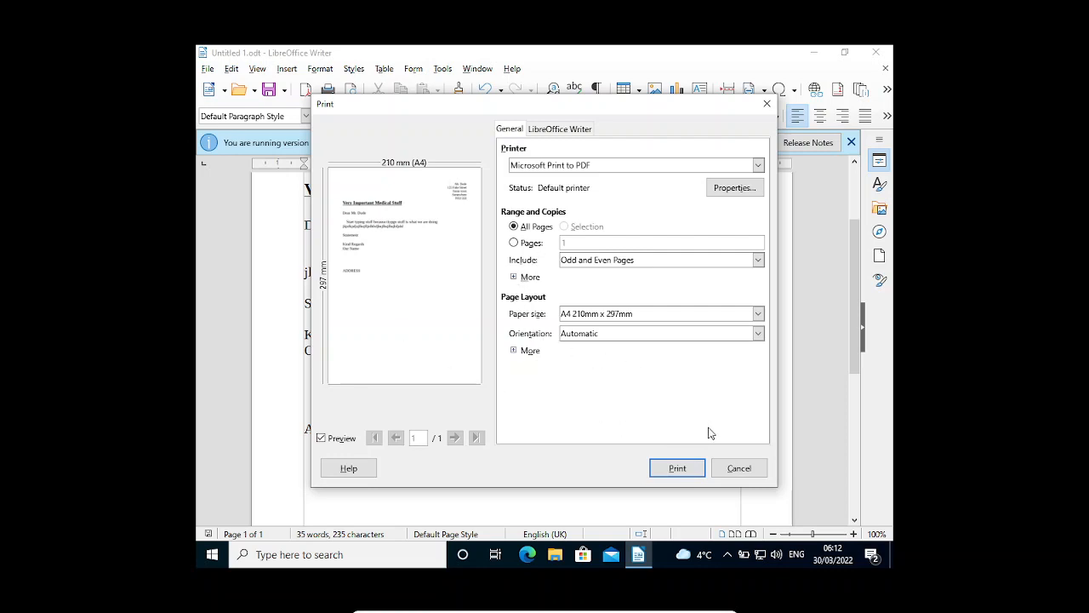
{"action": "left_click", "coordinate": [739, 468]}
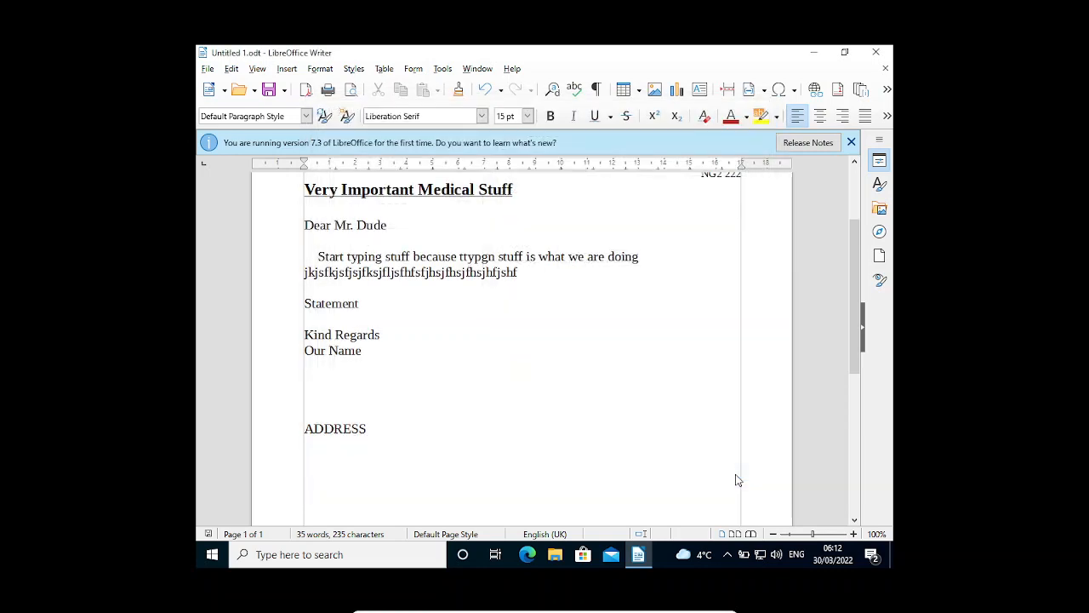
{"action": "left_click", "coordinate": [329, 96]}
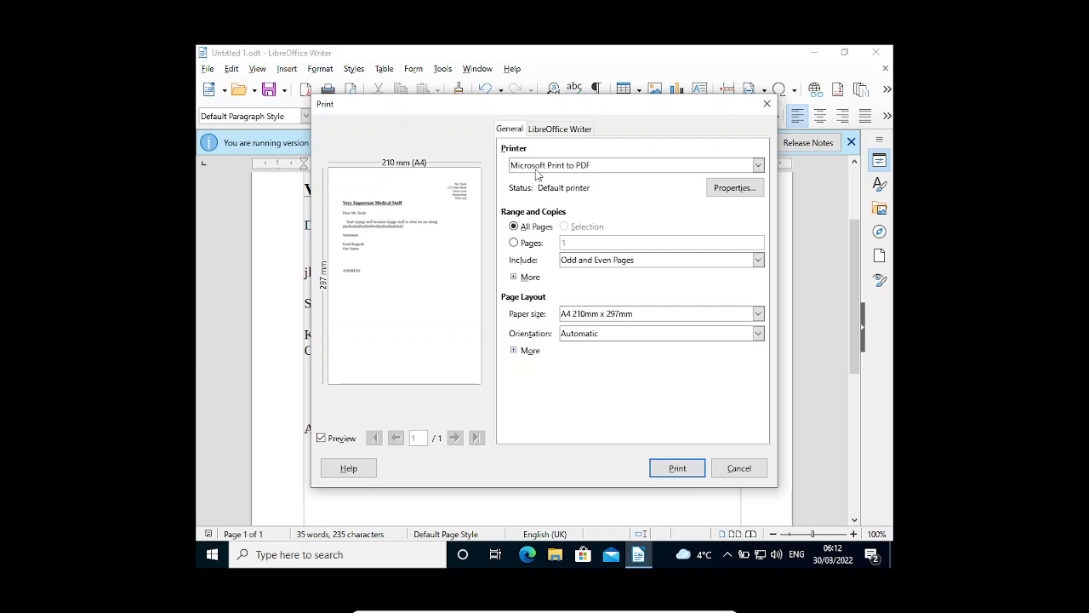
{"action": "left_click", "coordinate": [757, 165]}
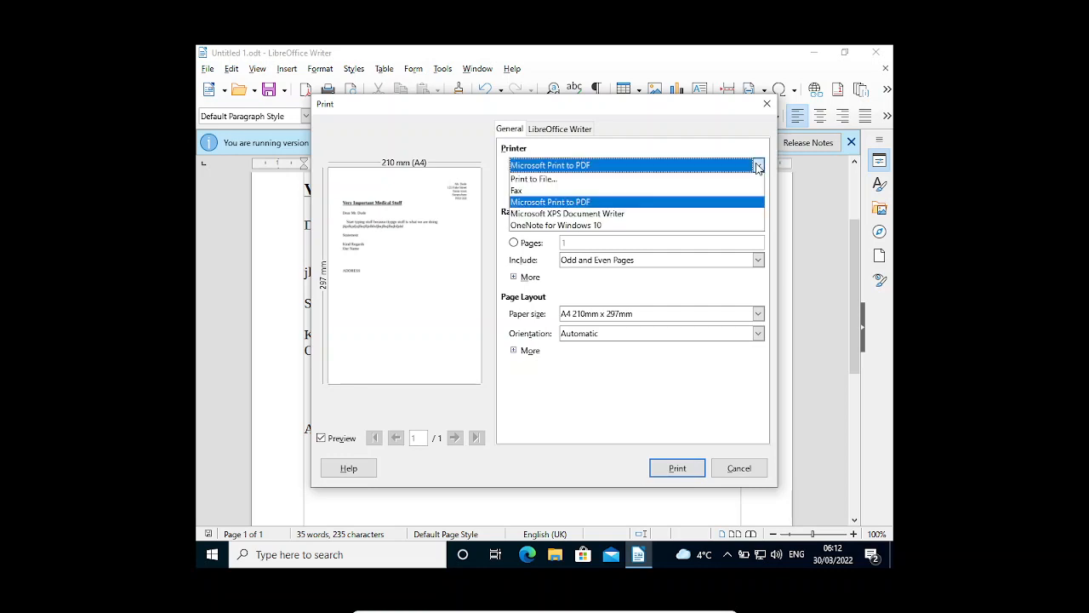
{"action": "left_click", "coordinate": [702, 203]}
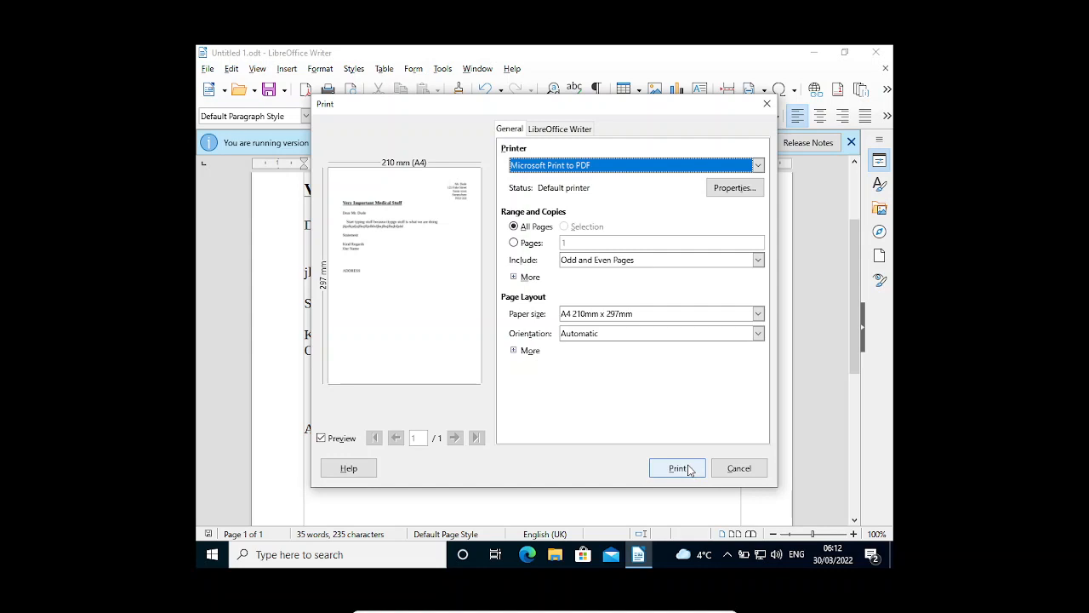
{"action": "left_click", "coordinate": [738, 469]}
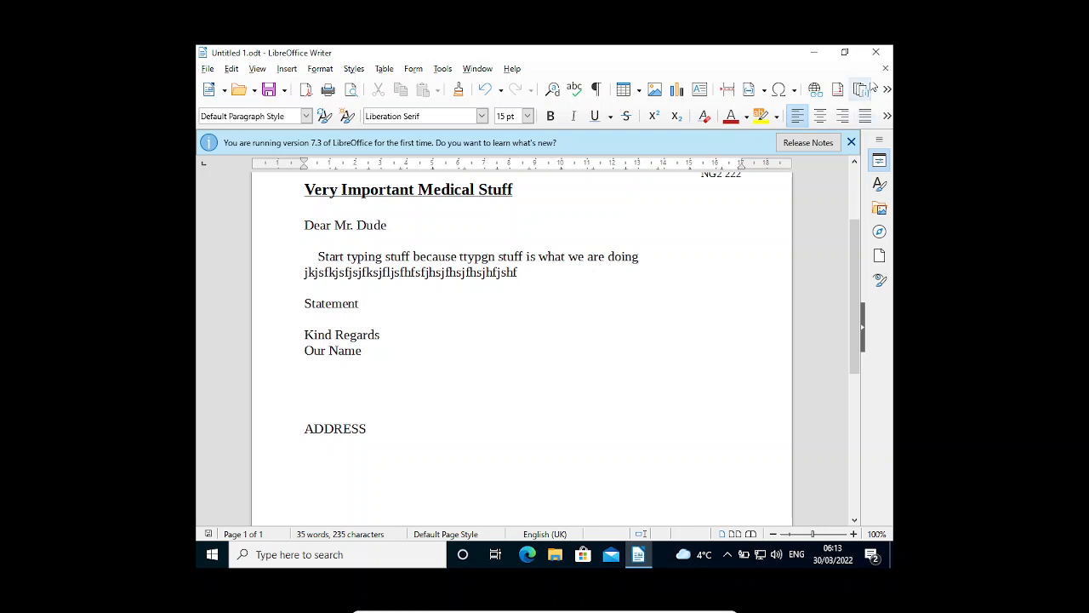
Close Writer and reopen the saved "Untitled 1" document from the recent files in File Explorer
{"action": "left_click", "coordinate": [875, 54]}
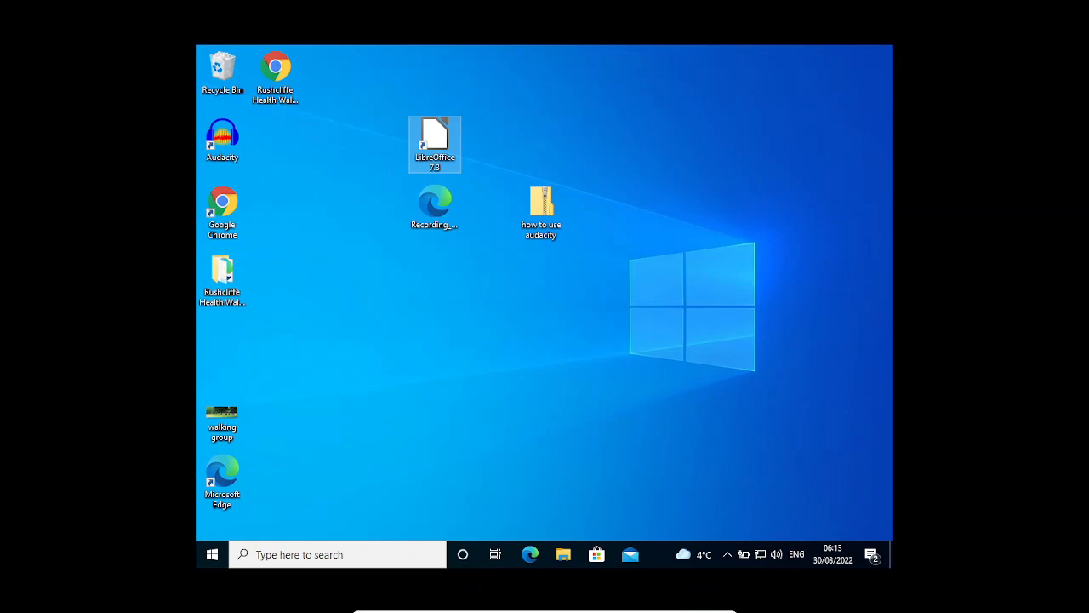
{"action": "left_click", "coordinate": [571, 554]}
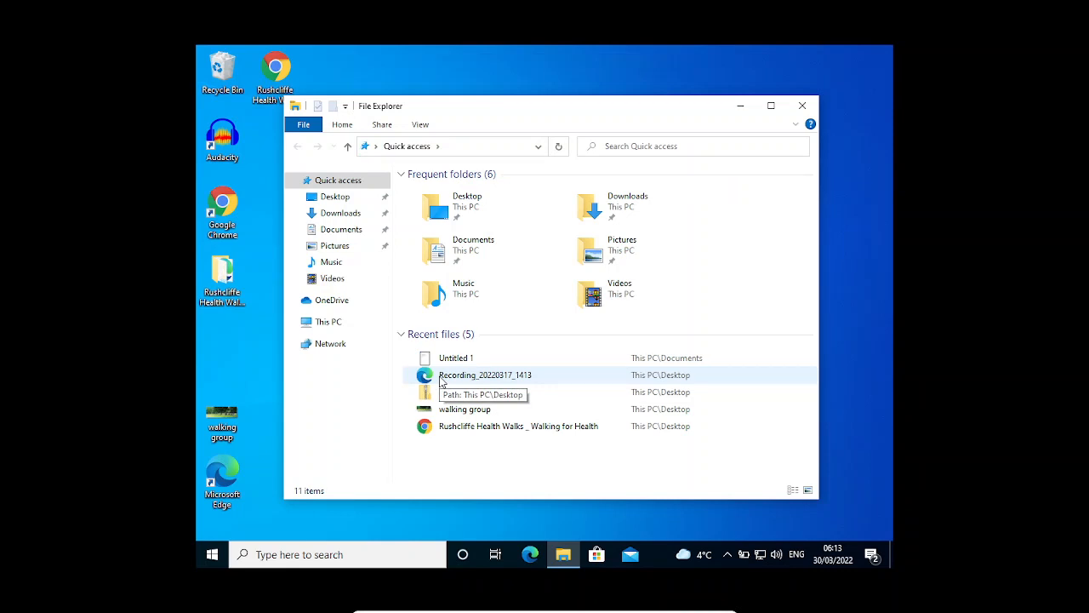
{"action": "left_click", "coordinate": [443, 361]}
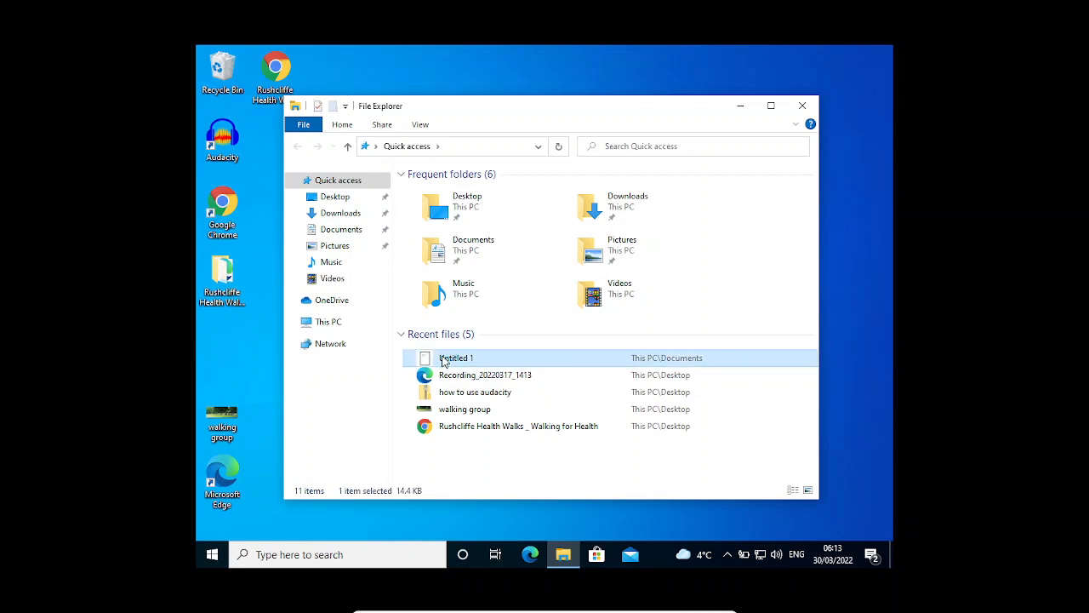
{"action": "double_click", "coordinate": [443, 359]}
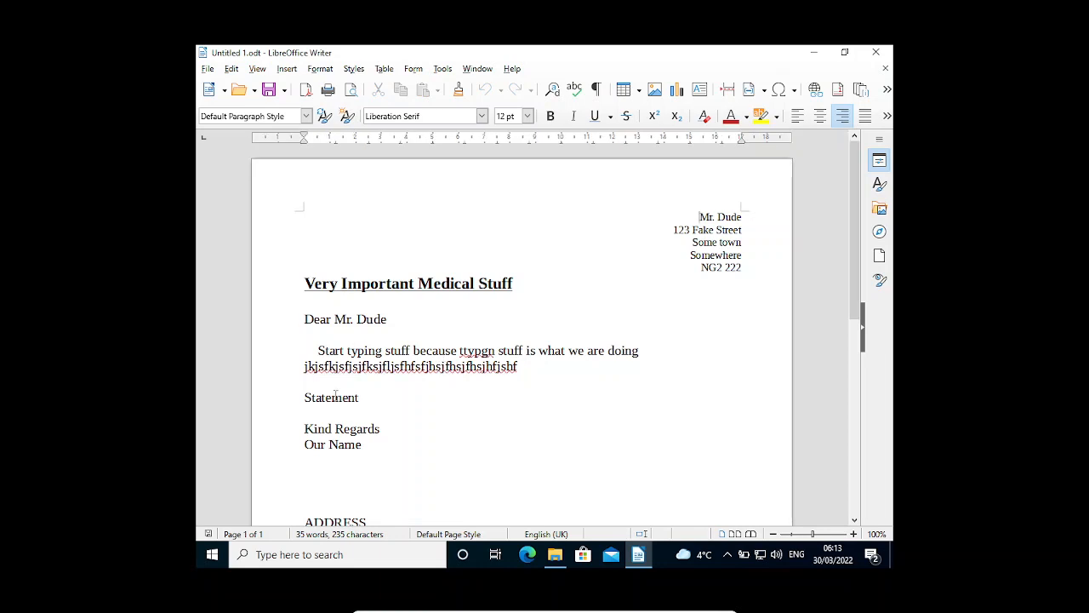
{"action": "left_click", "coordinate": [420, 453]}
{"action": "key", "text": "Return"}
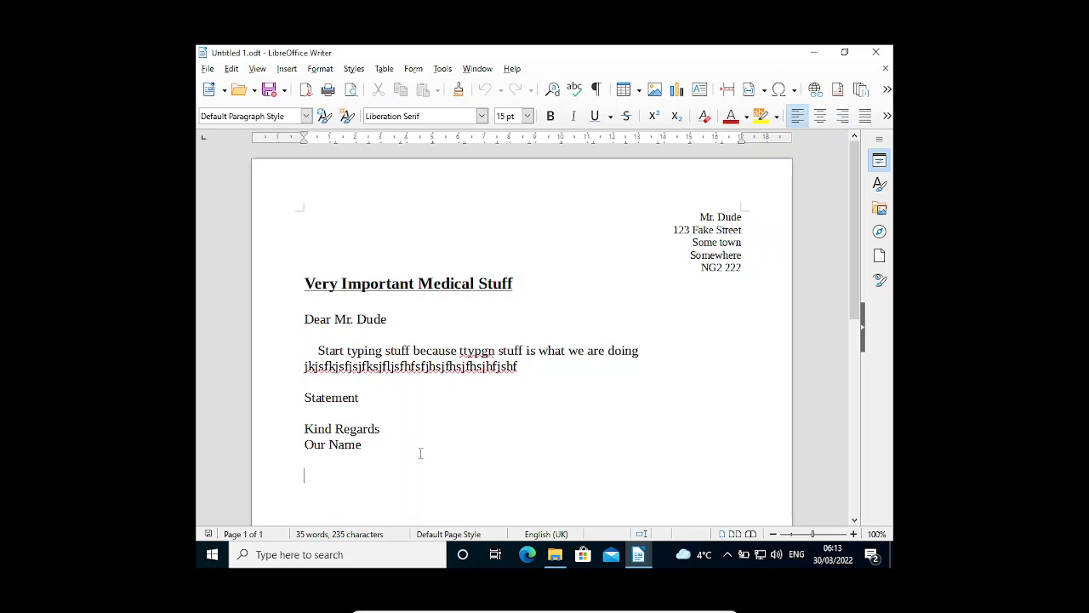
{"action": "type", "text": "7373737474747"}
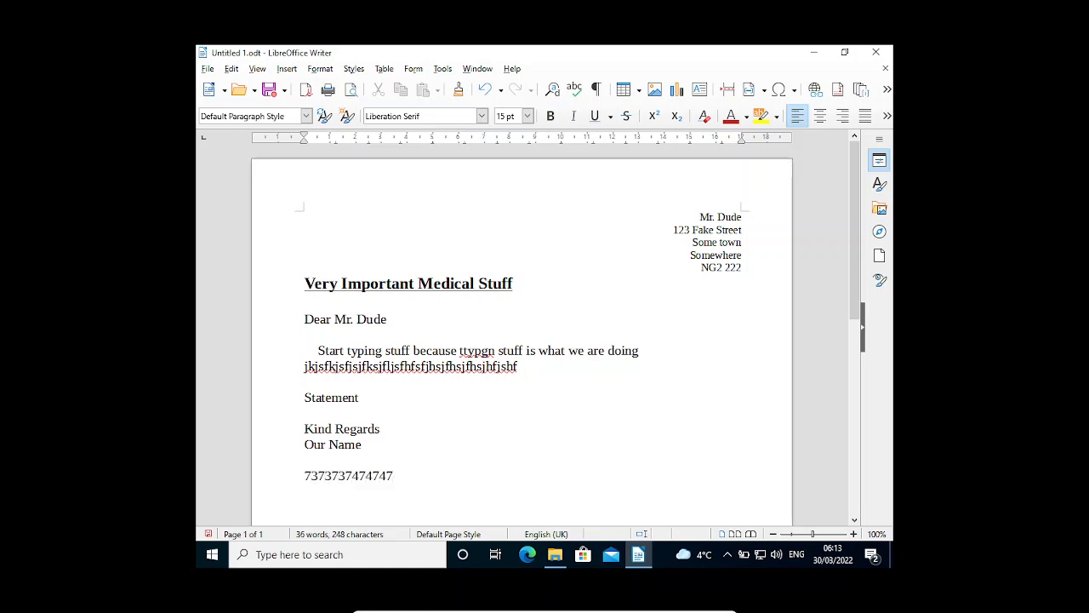
{"action": "left_click", "coordinate": [269, 92]}
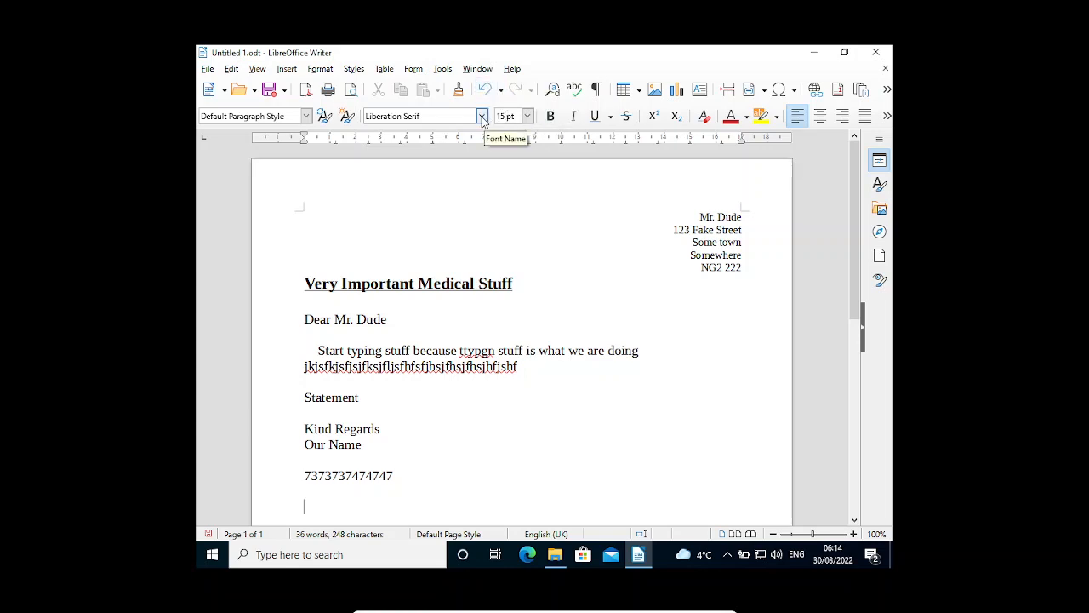
Set the font to Malgun Gothic and enter a filler line beginning "juhujhuhuh" below the number line
{"action": "left_click", "coordinate": [481, 117]}
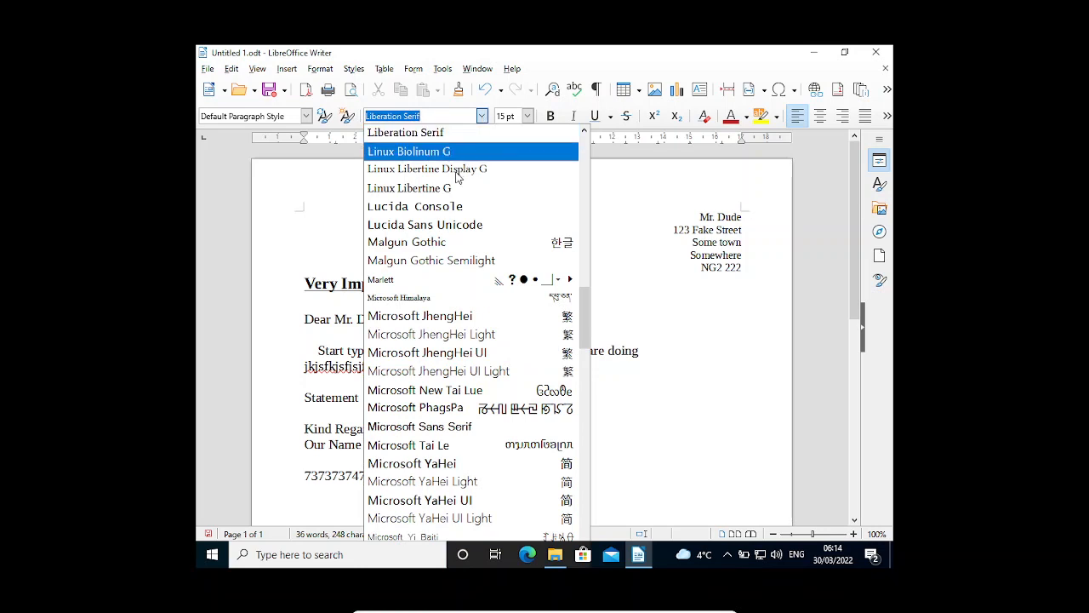
{"action": "left_click", "coordinate": [433, 243]}
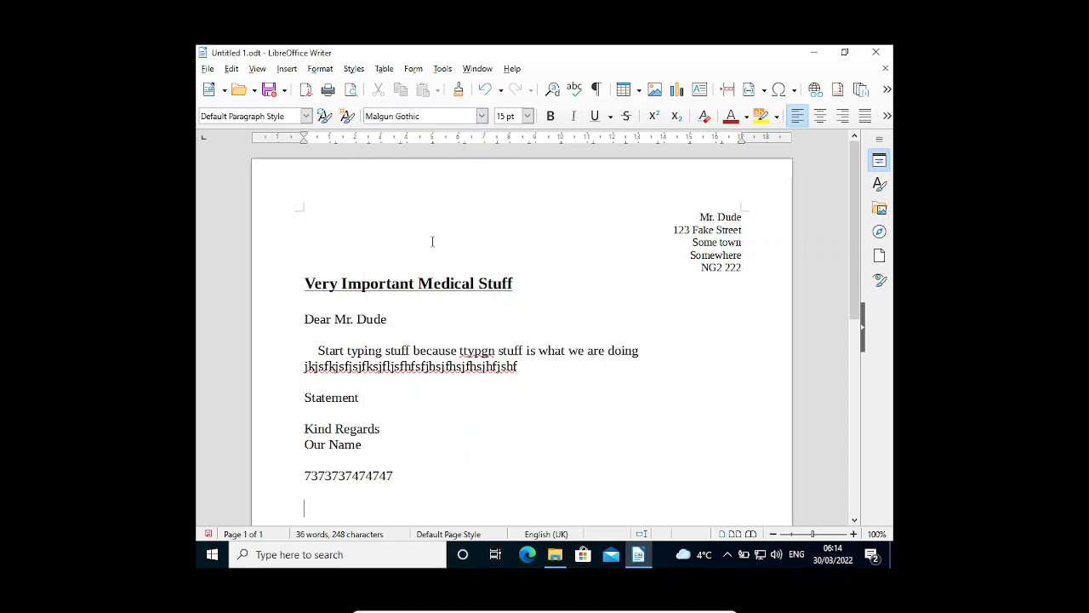
{"action": "type", "text": "juhujhuhuhuhuhuhuhuhuhuh"}
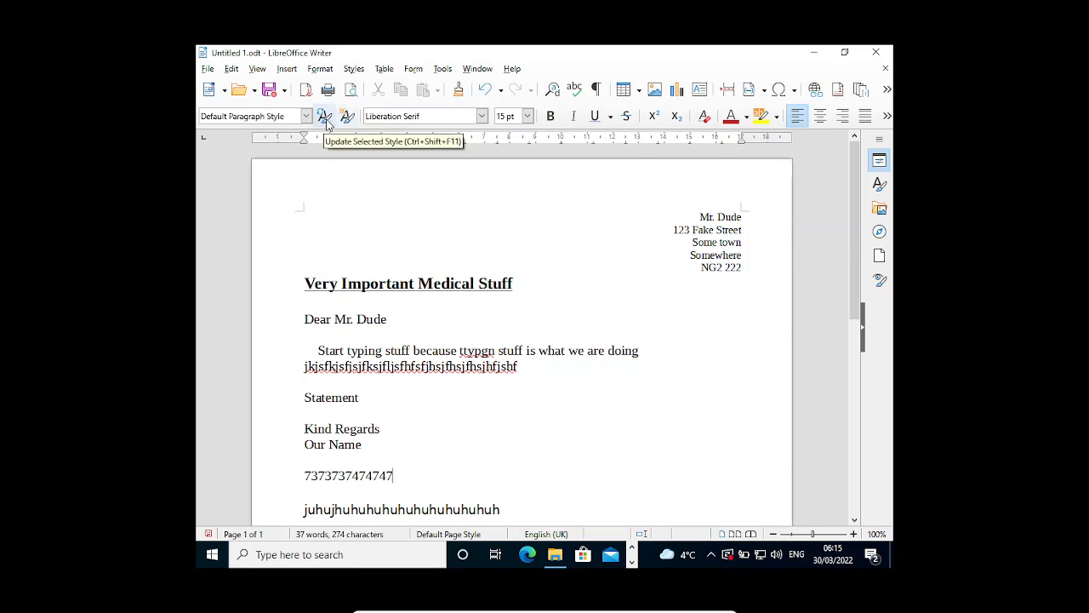
View the New Style from Selection options without creating a style, and look through the available tools, formatting and editing commands
{"action": "left_click", "coordinate": [346, 120]}
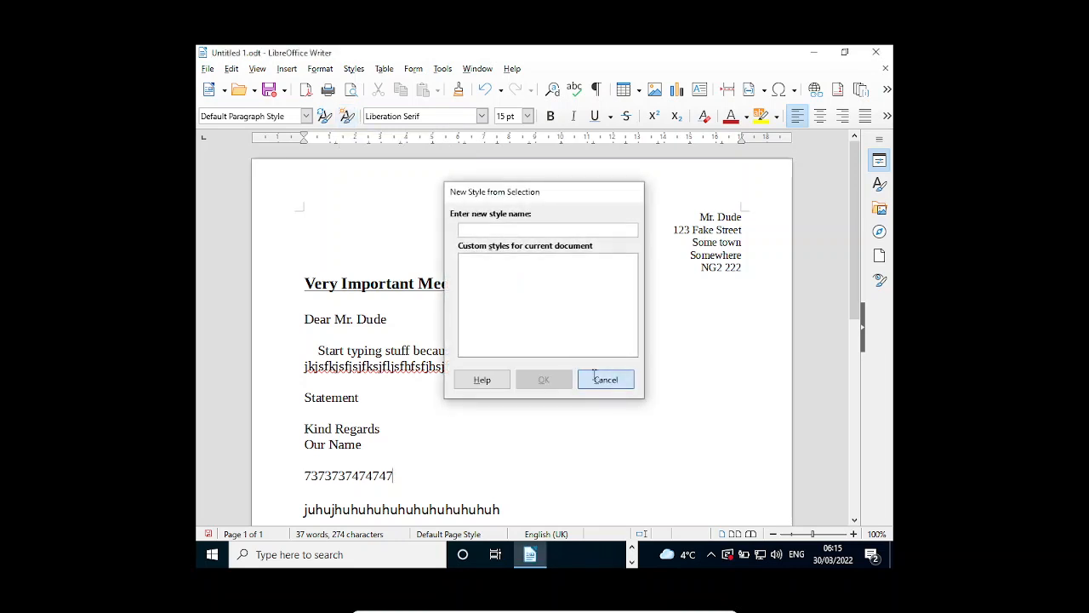
{"action": "left_click", "coordinate": [594, 378]}
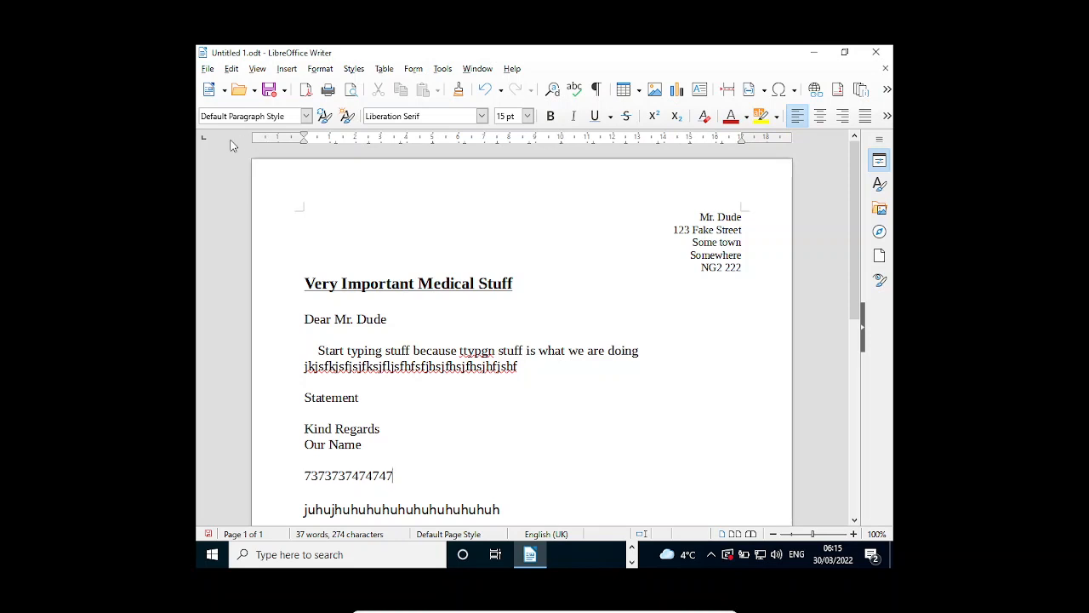
{"action": "left_click", "coordinate": [443, 69]}
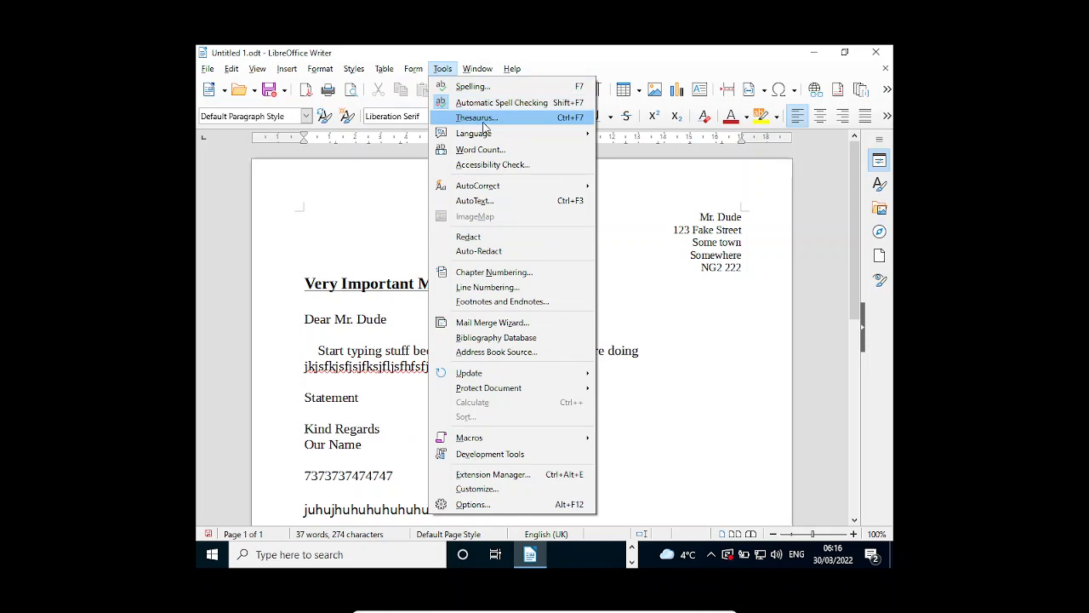
{"action": "mouse_move", "coordinate": [412, 68]}
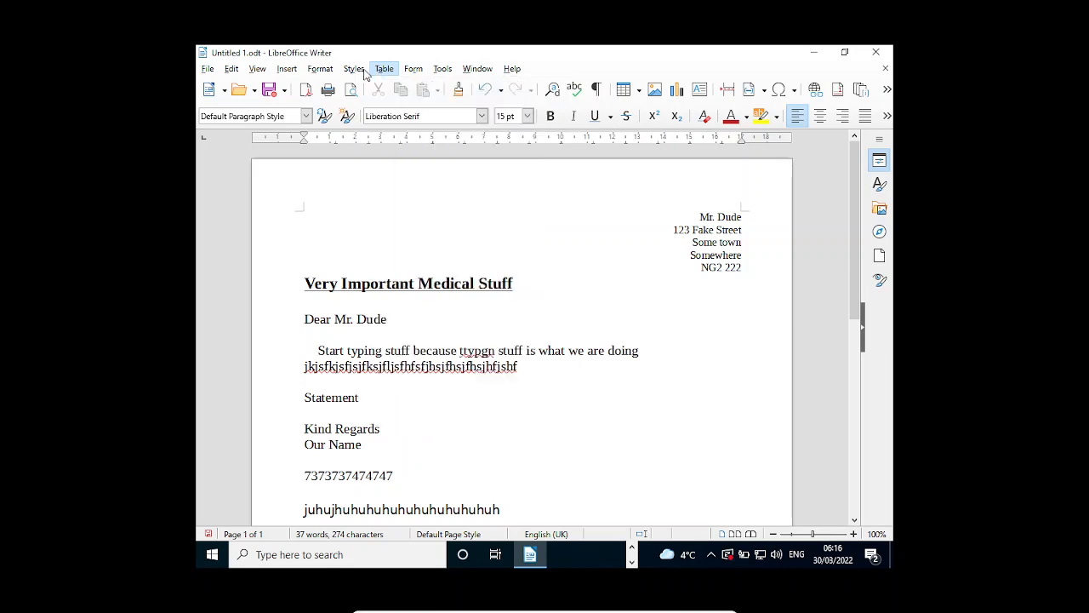
{"action": "mouse_move", "coordinate": [356, 73]}
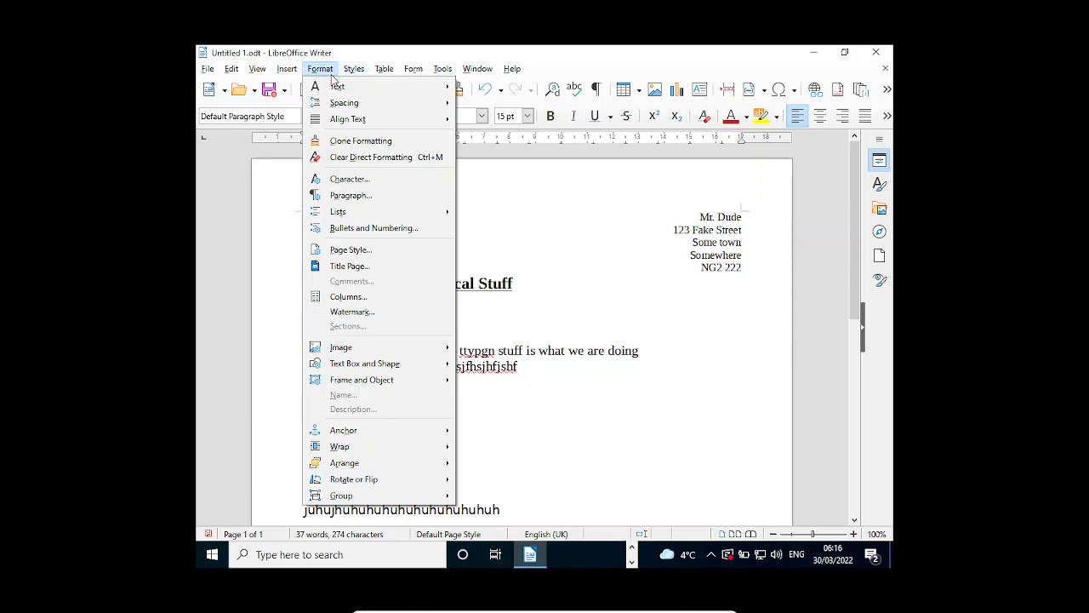
{"action": "mouse_move", "coordinate": [287, 75]}
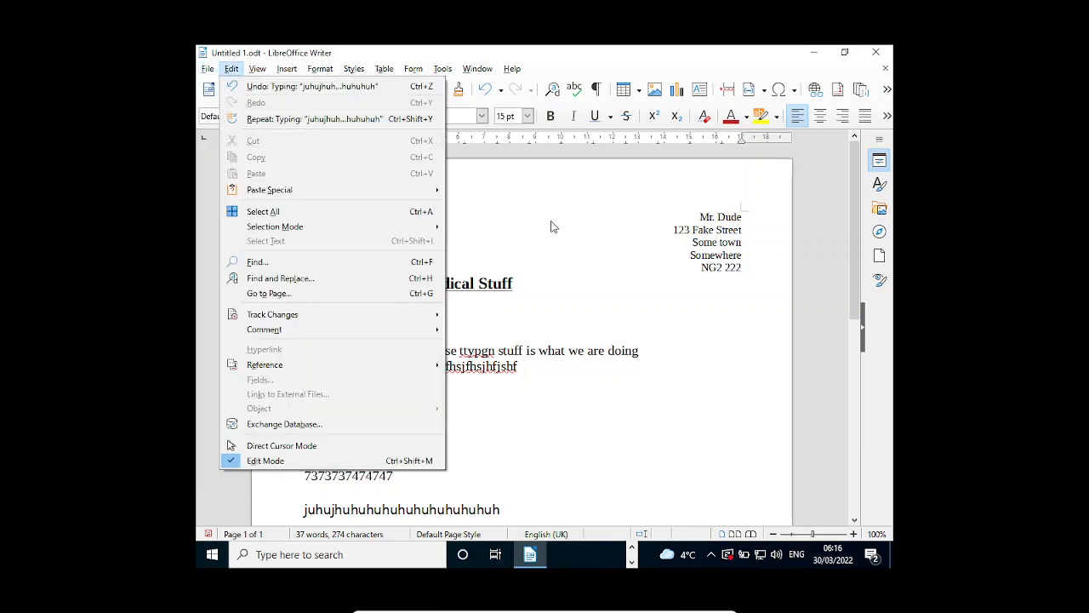
{"action": "left_click", "coordinate": [552, 227]}
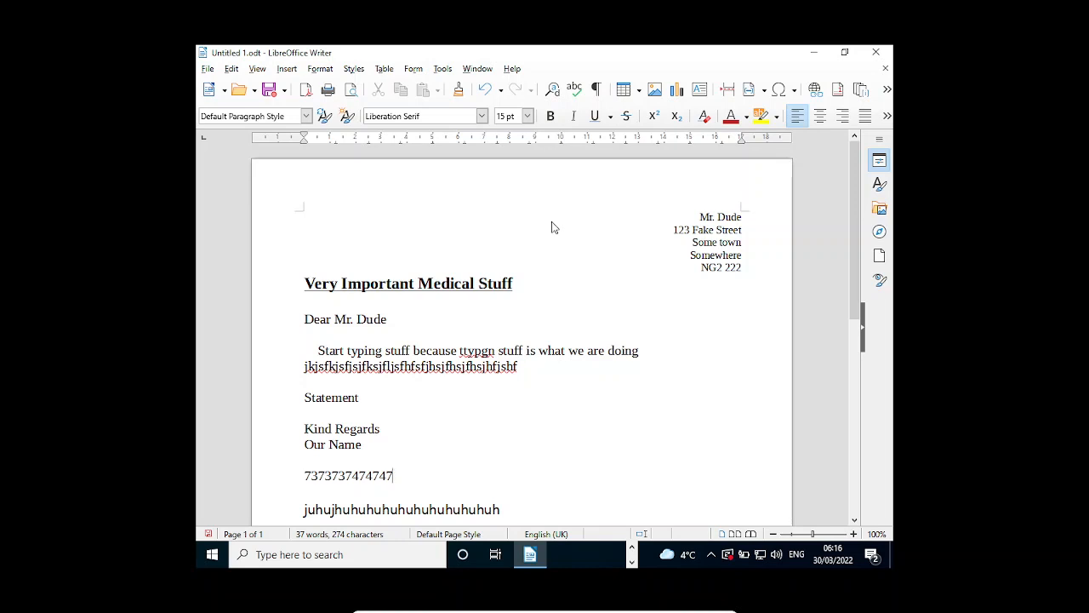
Close the letter, saving the changes to "Untitled 1.odt", and close File Explorer
{"action": "left_click", "coordinate": [873, 53]}
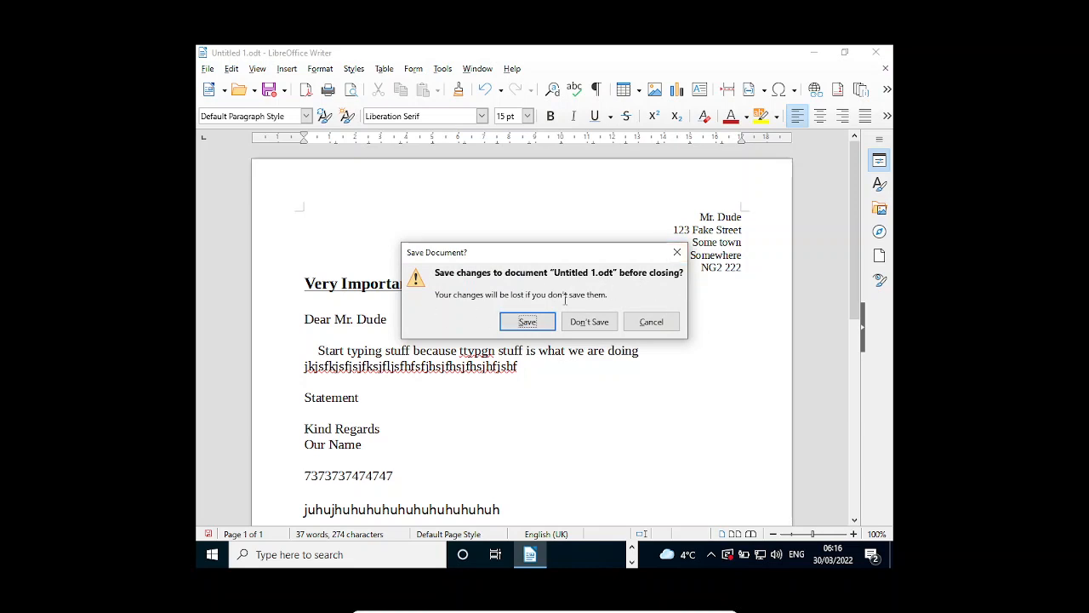
{"action": "left_click", "coordinate": [517, 330]}
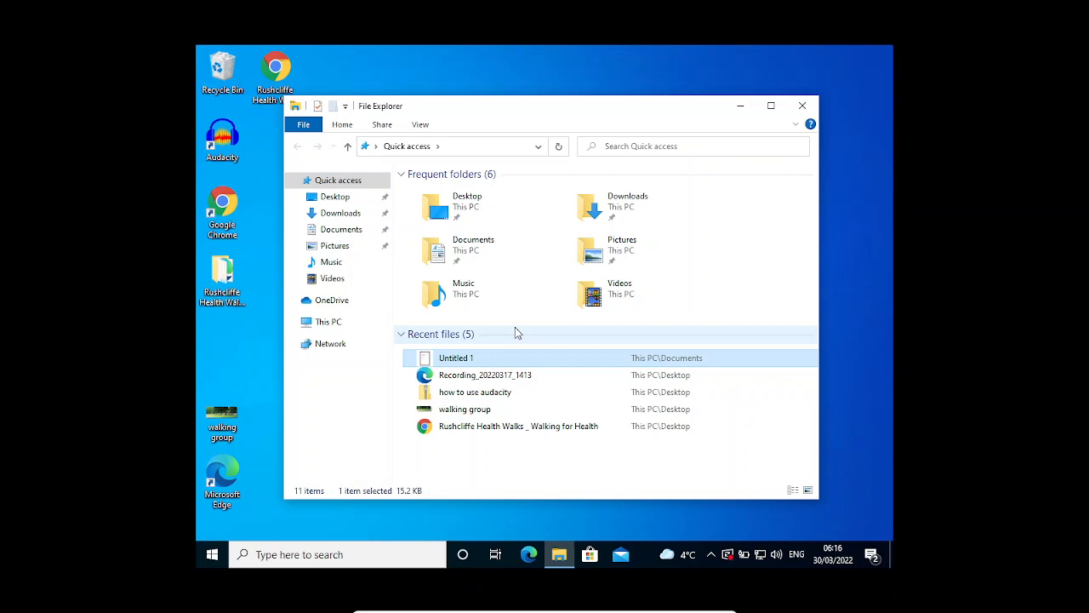
{"action": "left_click", "coordinate": [803, 107]}
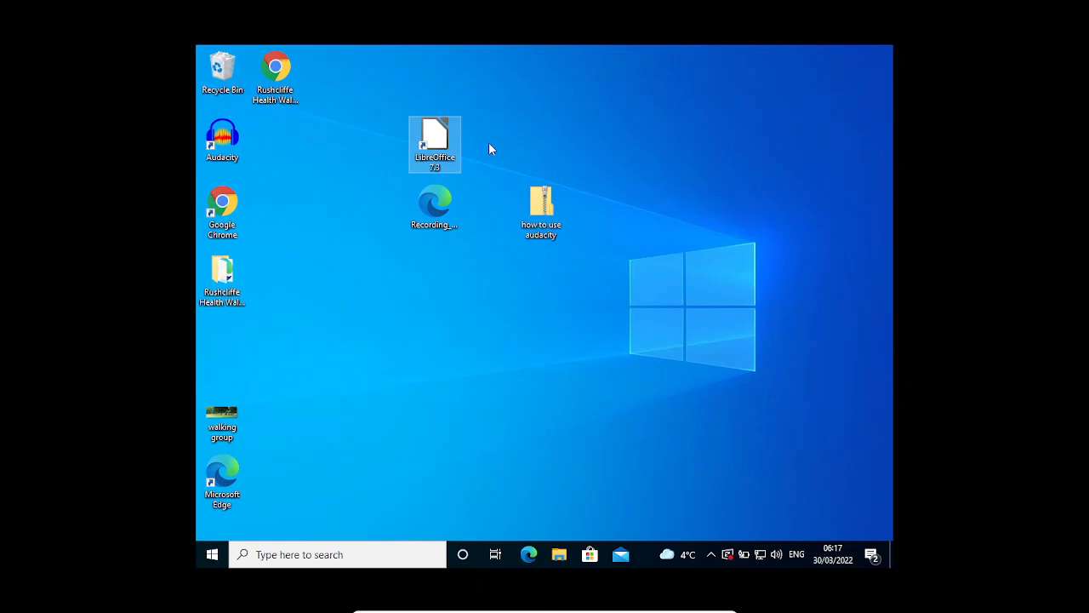
Leave the virtual machine's full-screen mode and minimise the VirtualBox window to show the host desktop
{"action": "key", "text": "ctrl+f"}
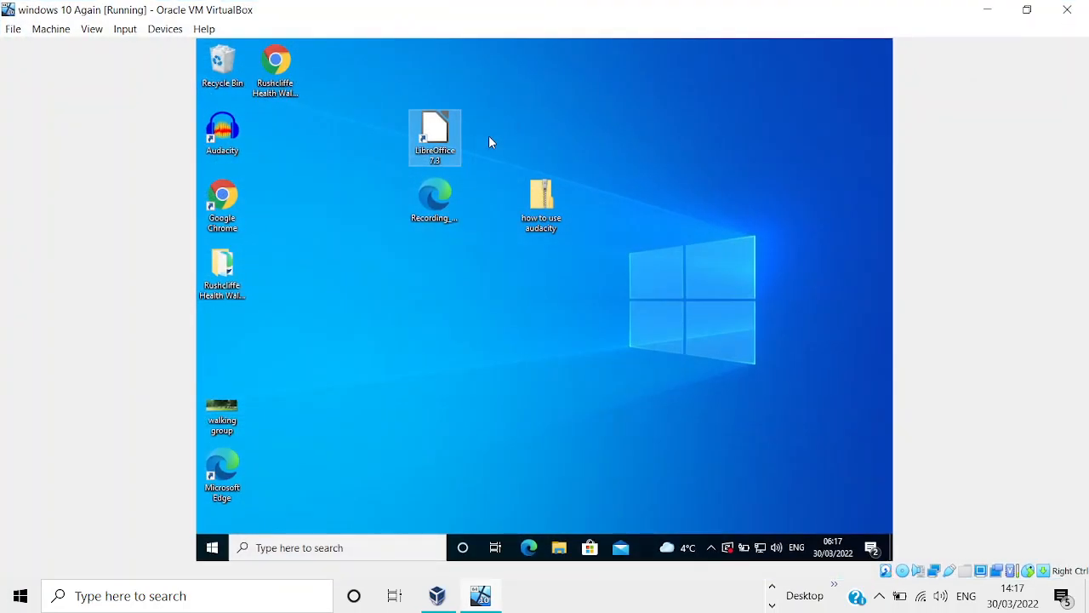
{"action": "left_click", "coordinate": [987, 10]}
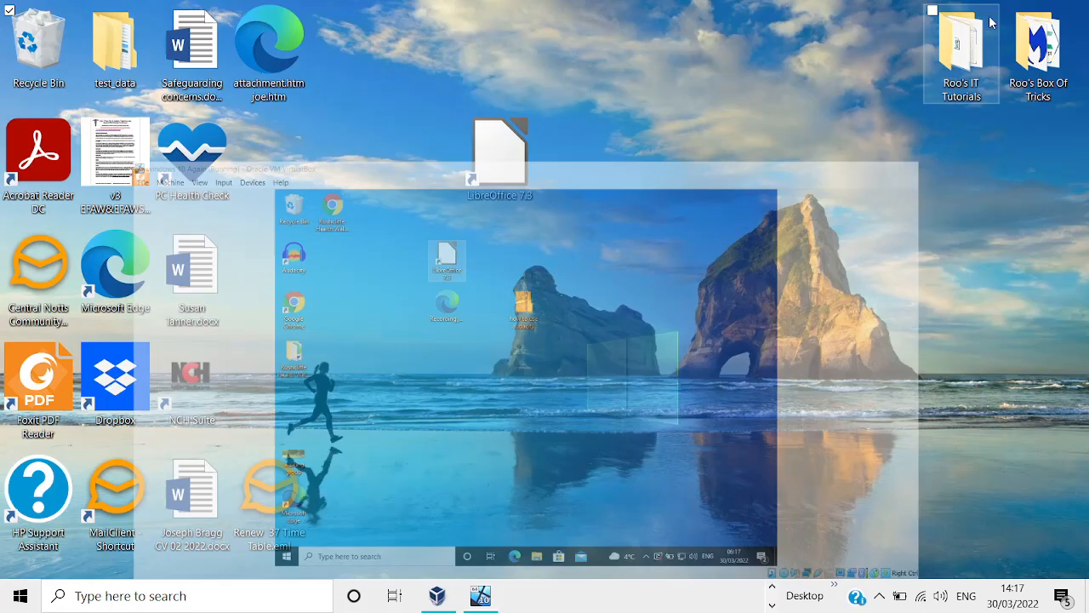